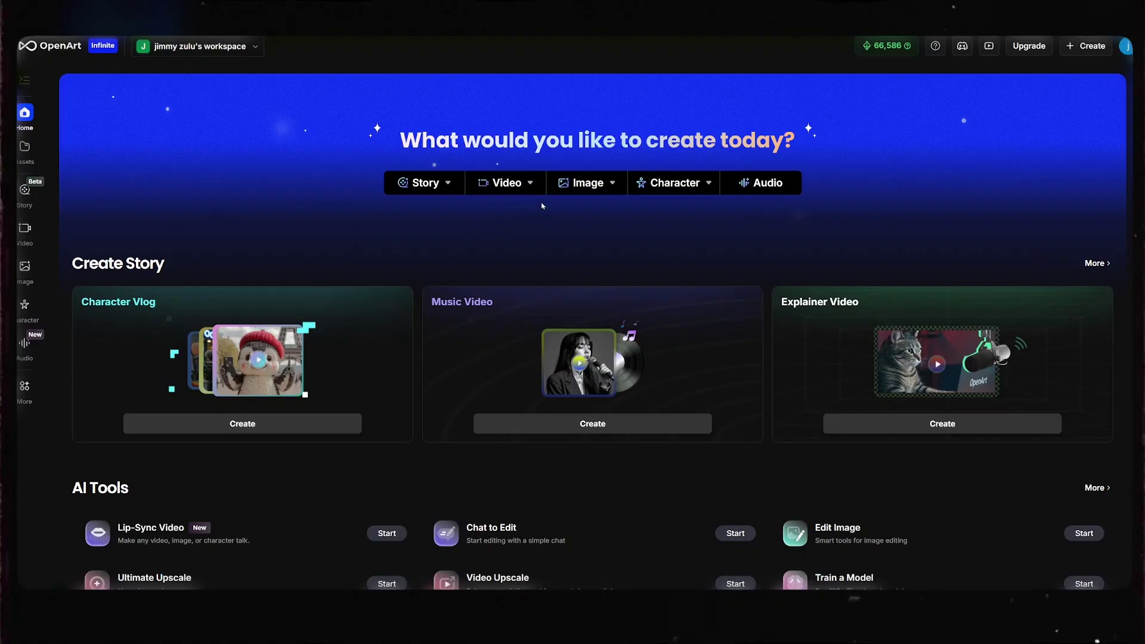
- Open the image creation tool and bring up My Characters in the model picker to replace Flux Kontext
{"action": "left_click", "coordinate": [586, 182]}
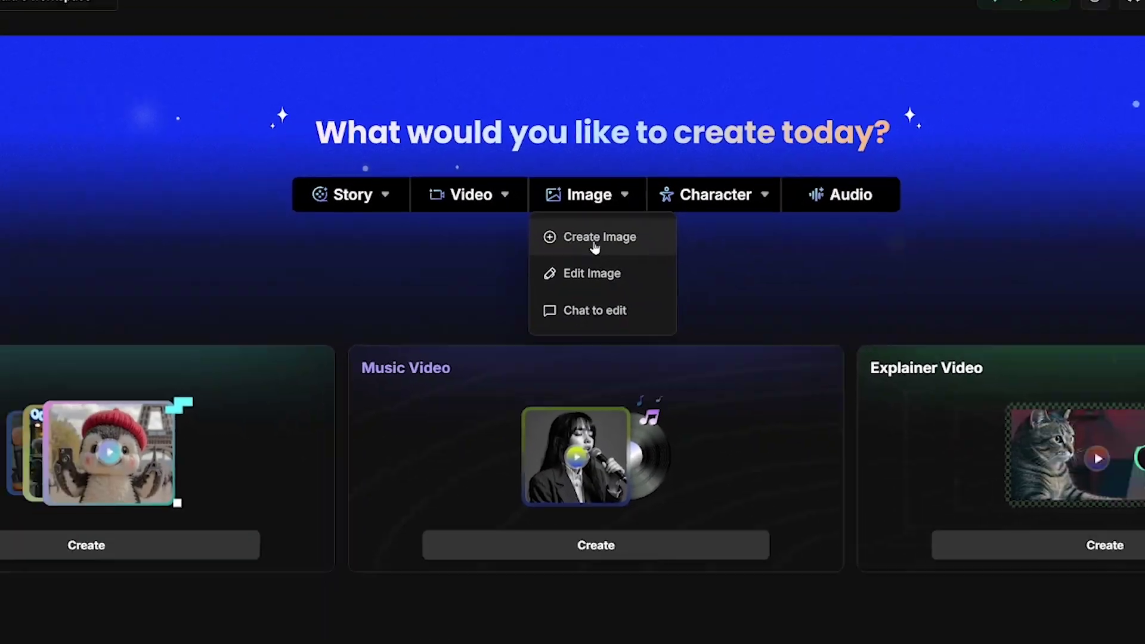
{"action": "left_click", "coordinate": [597, 271]}
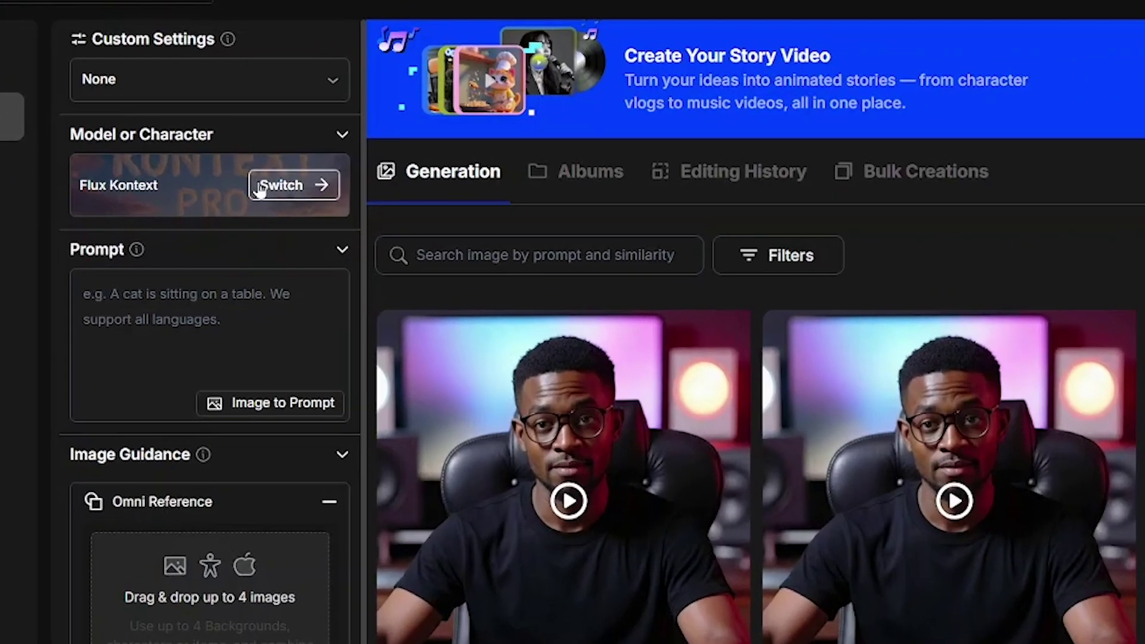
{"action": "left_click", "coordinate": [260, 189]}
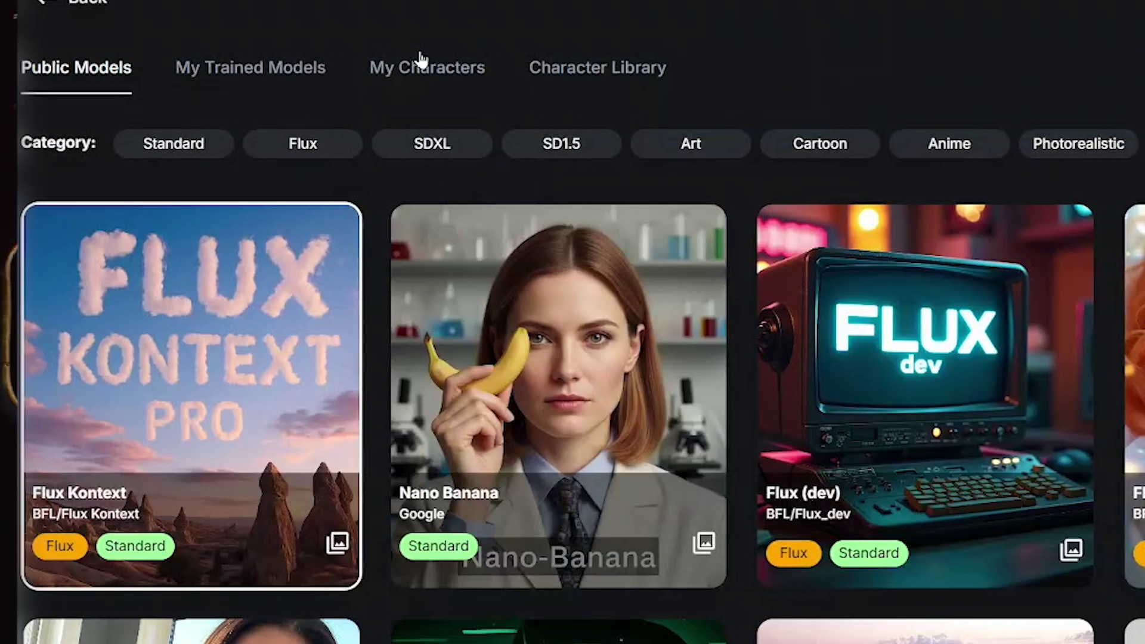
{"action": "left_click", "coordinate": [421, 70]}
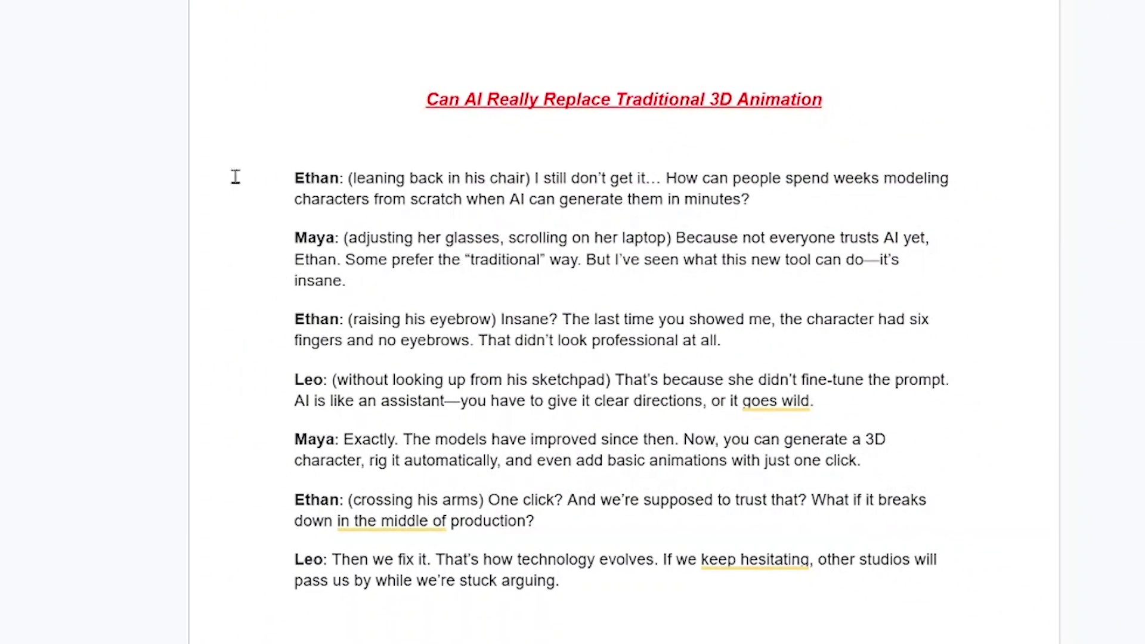
- Identify Ethan as the first speaker in the script and open Prompt & Reference for the ETHAN character
{"action": "left_click_drag", "start_coordinate": [290, 176], "coordinate": [351, 178]}
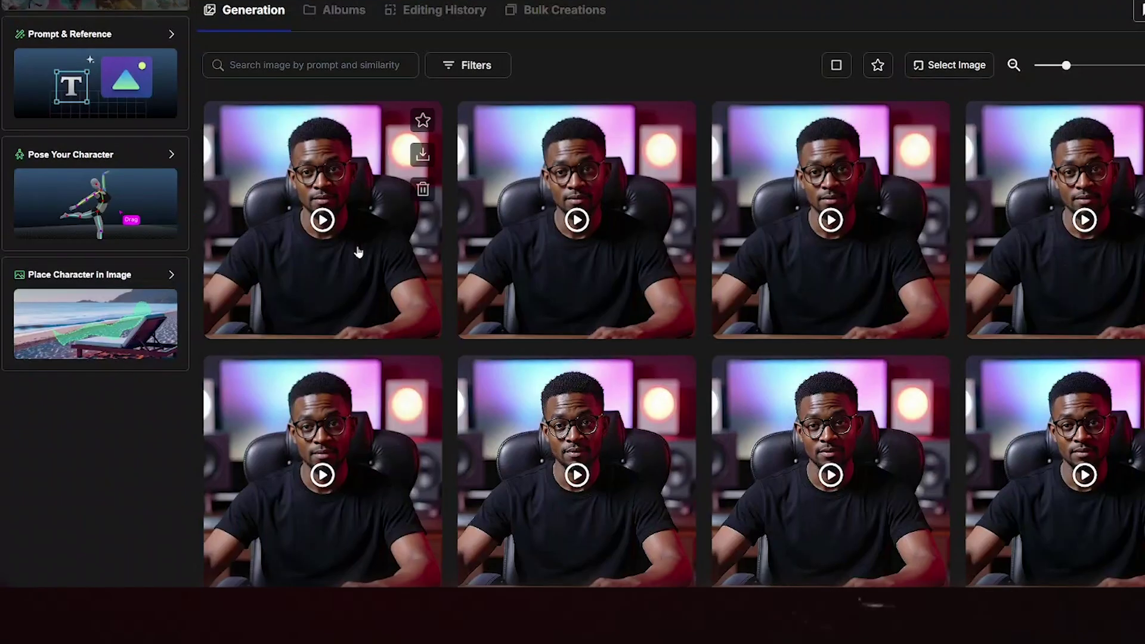
{"action": "left_click", "coordinate": [123, 89]}
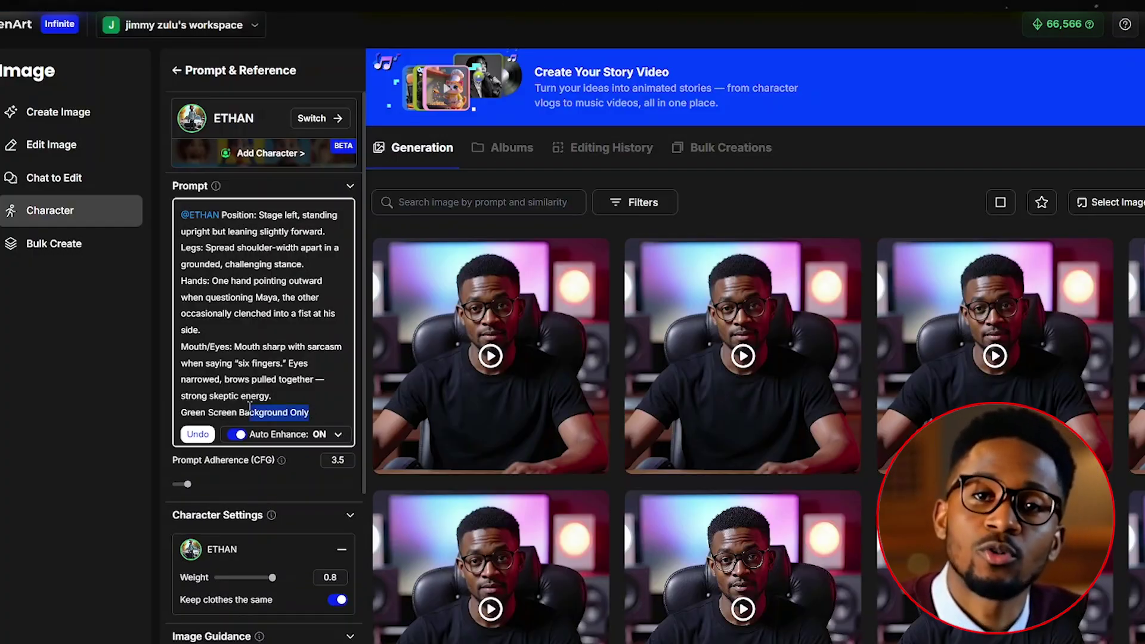
- Generate two images of ETHAN from the prompt ending in "Green Screen Background Only", with the aspect ratio set to Cinema (16:9)
{"action": "left_click_drag", "start_coordinate": [250, 406], "coordinate": [180, 412]}
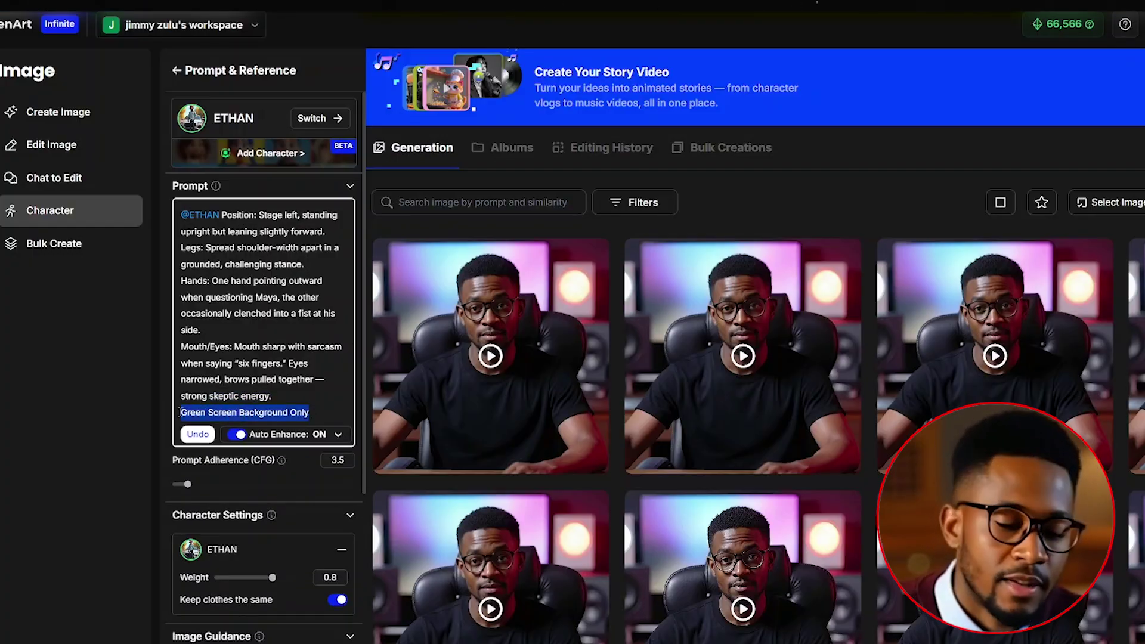
{"action": "left_click", "coordinate": [321, 420]}
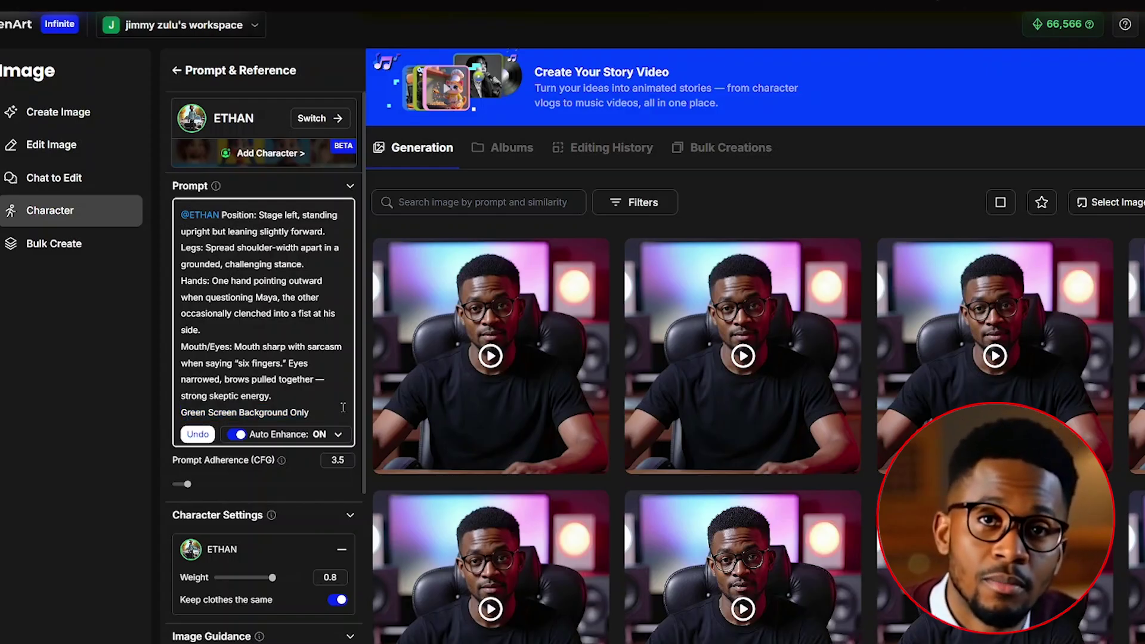
{"action": "scroll", "coordinate": [351, 417], "scroll_direction": "down", "scroll_amount": 4}
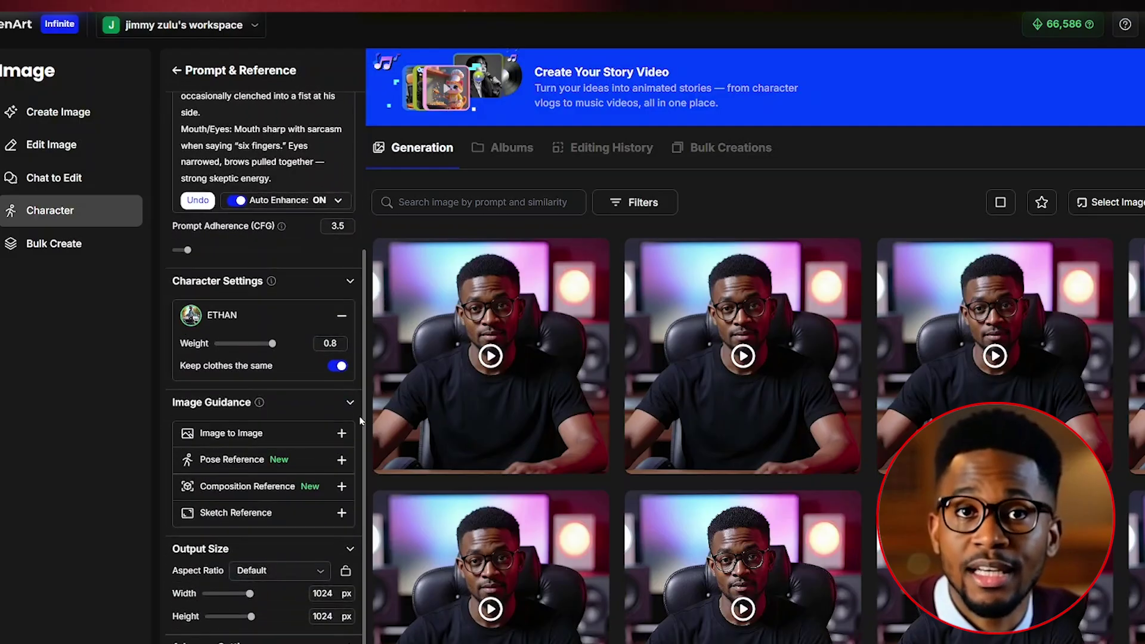
{"action": "left_click", "coordinate": [312, 571]}
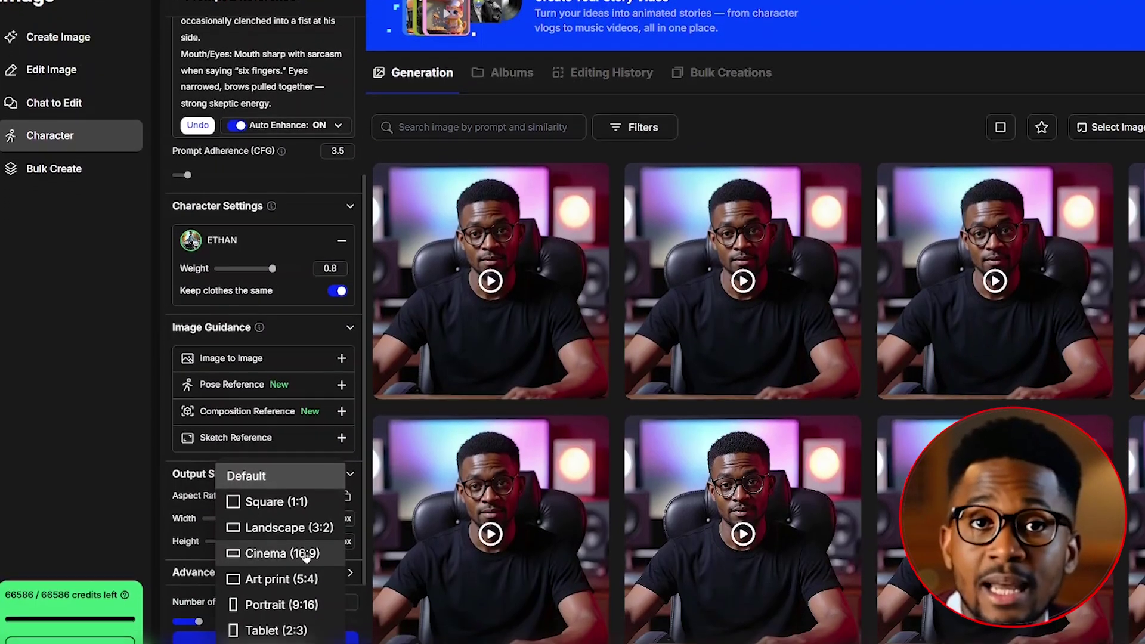
{"action": "left_click", "coordinate": [304, 615]}
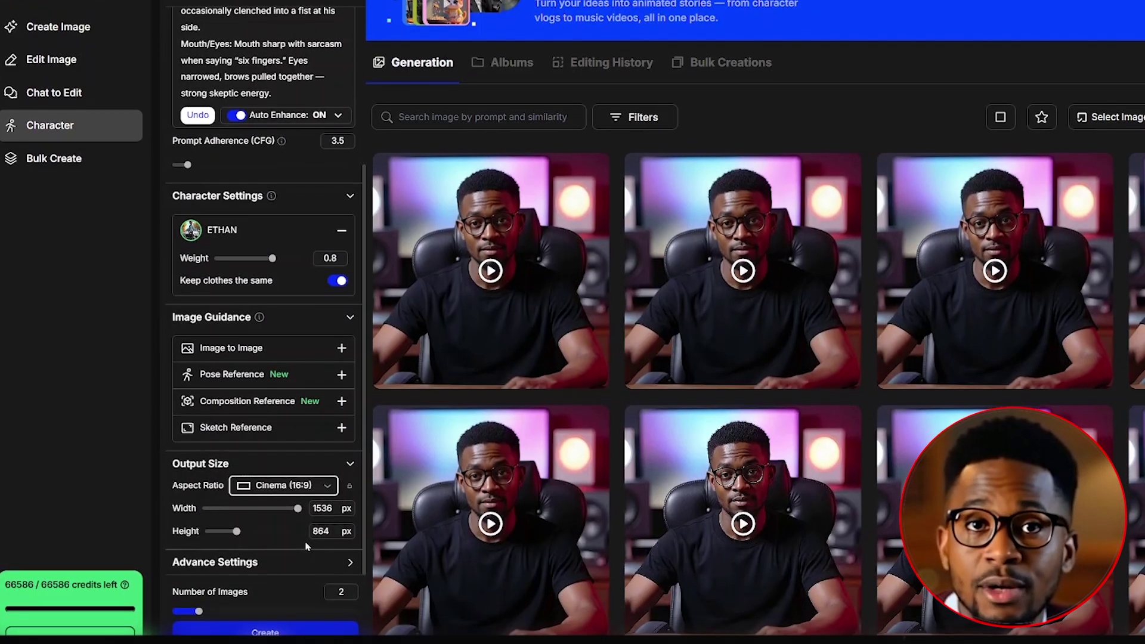
{"action": "left_click", "coordinate": [338, 573]}
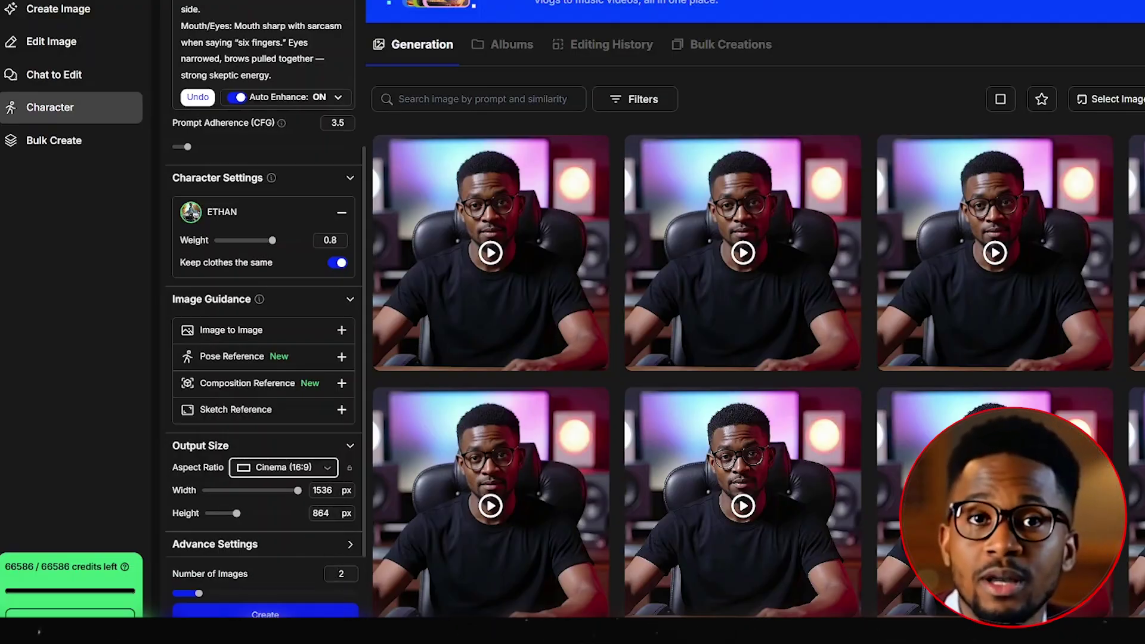
{"action": "left_click", "coordinate": [266, 615]}
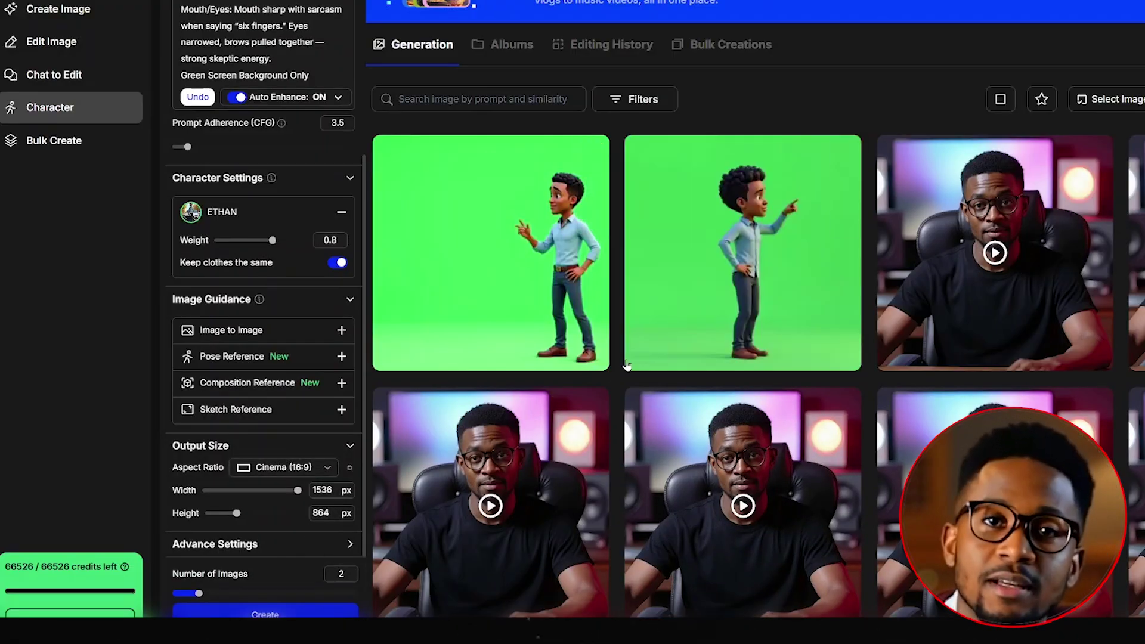
- Upscale the second green-screen ETHAN image with Ultimate Upscale, using the Precise upscale mode and the Fast version
{"action": "left_click", "coordinate": [725, 273]}
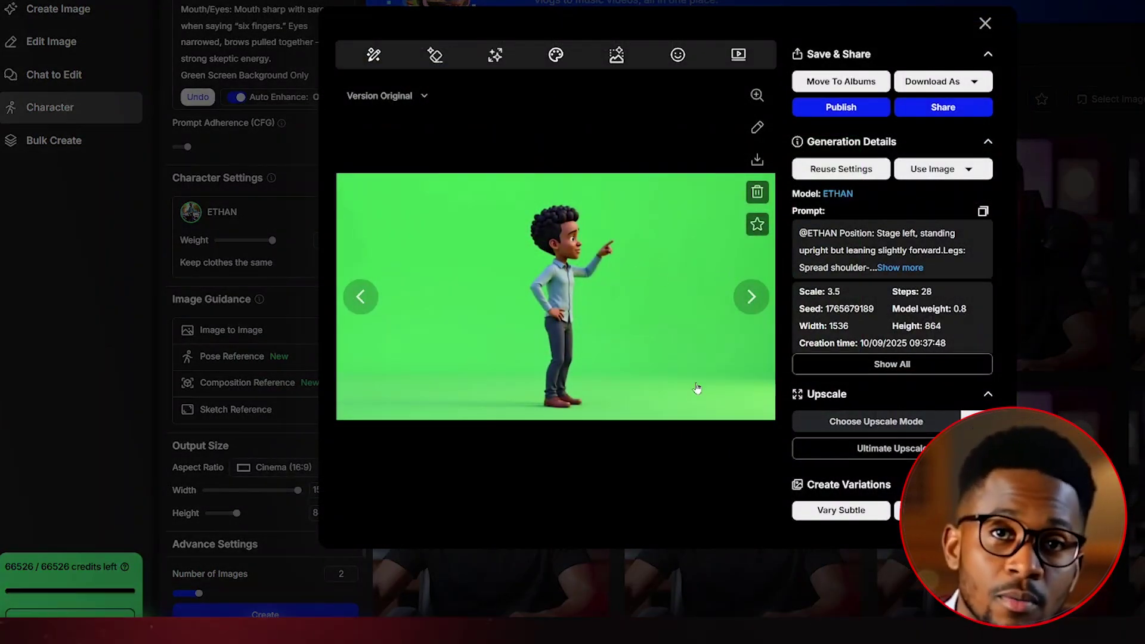
{"action": "left_click", "coordinate": [837, 447]}
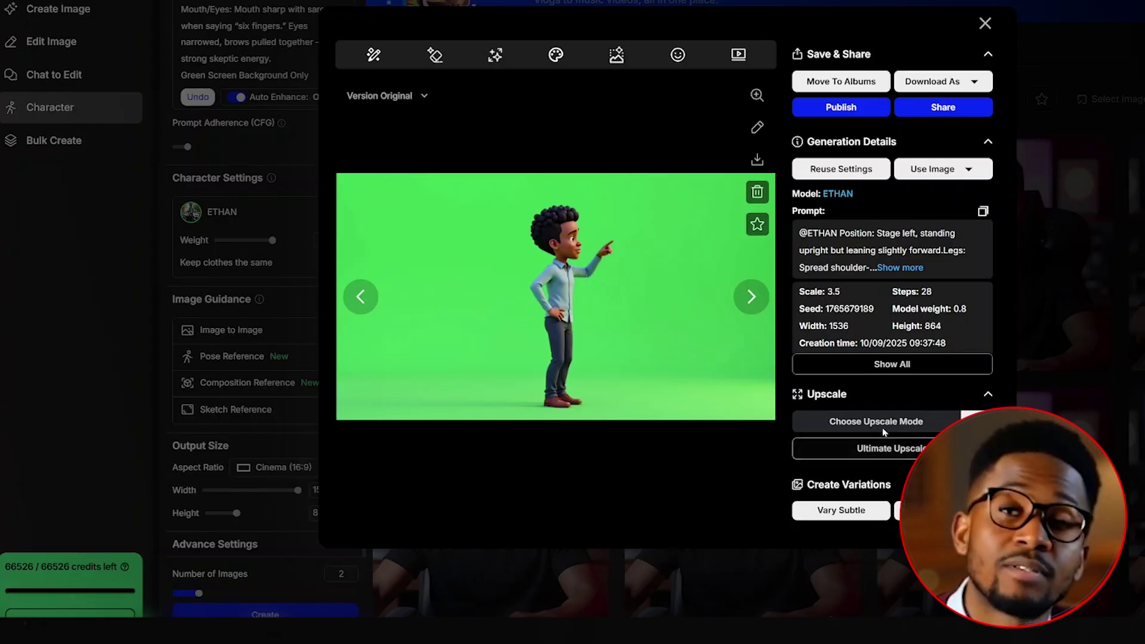
{"action": "left_click", "coordinate": [896, 457]}
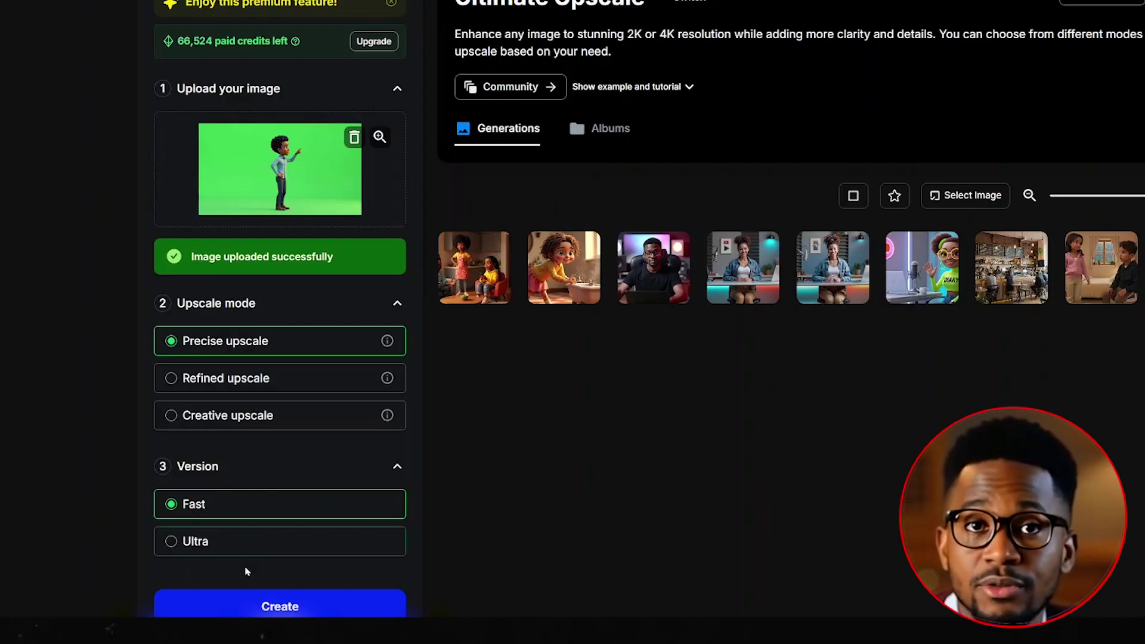
{"action": "left_click", "coordinate": [262, 605]}
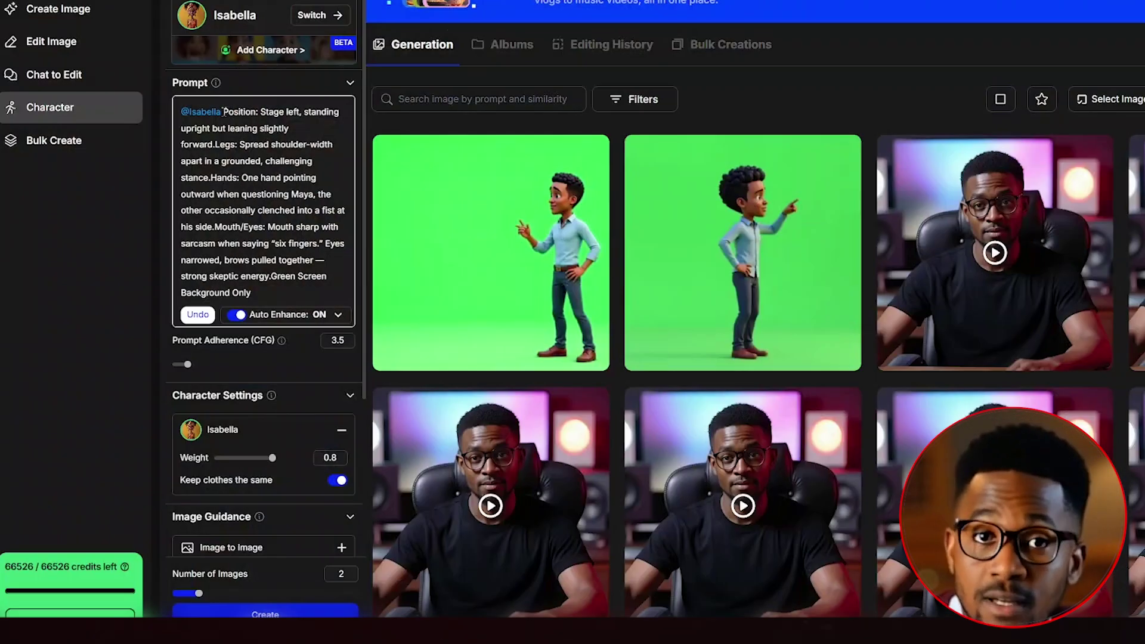
- Replace the pose text in the Isabella prompt with her seated description, keeping "Green Screen Background Only", and generate the images
{"action": "left_click_drag", "start_coordinate": [225, 112], "coordinate": [274, 276]}
{"action": "key", "text": "BackSpace"}
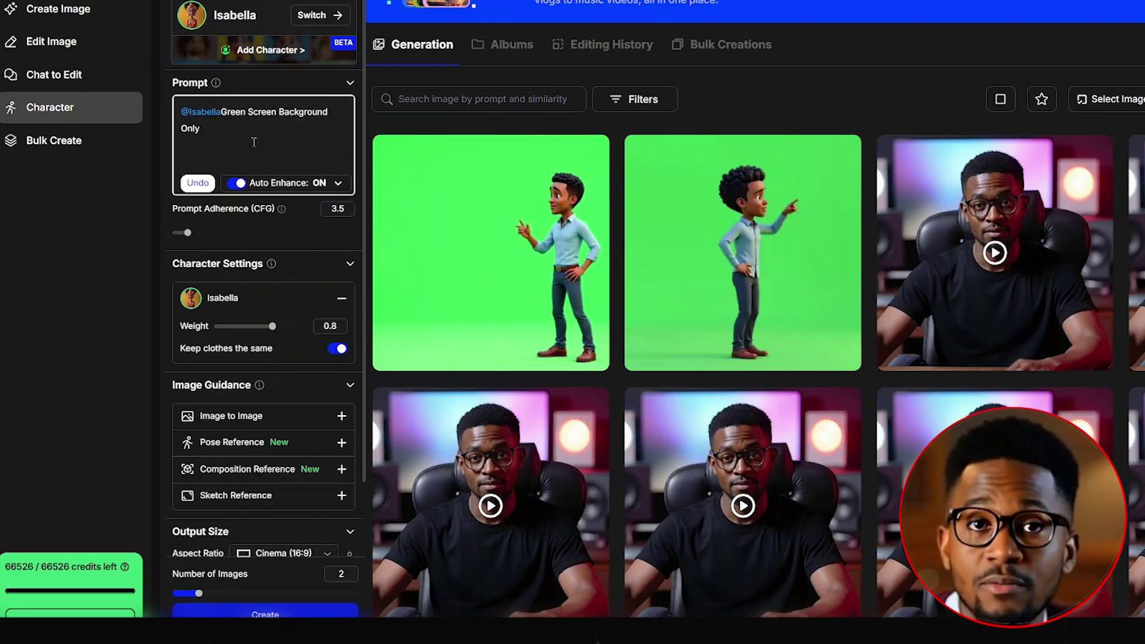
{"action": "key", "text": "ctrl+v"}
{"action": "scroll", "coordinate": [252, 179], "scroll_direction": "down", "scroll_amount": 4}
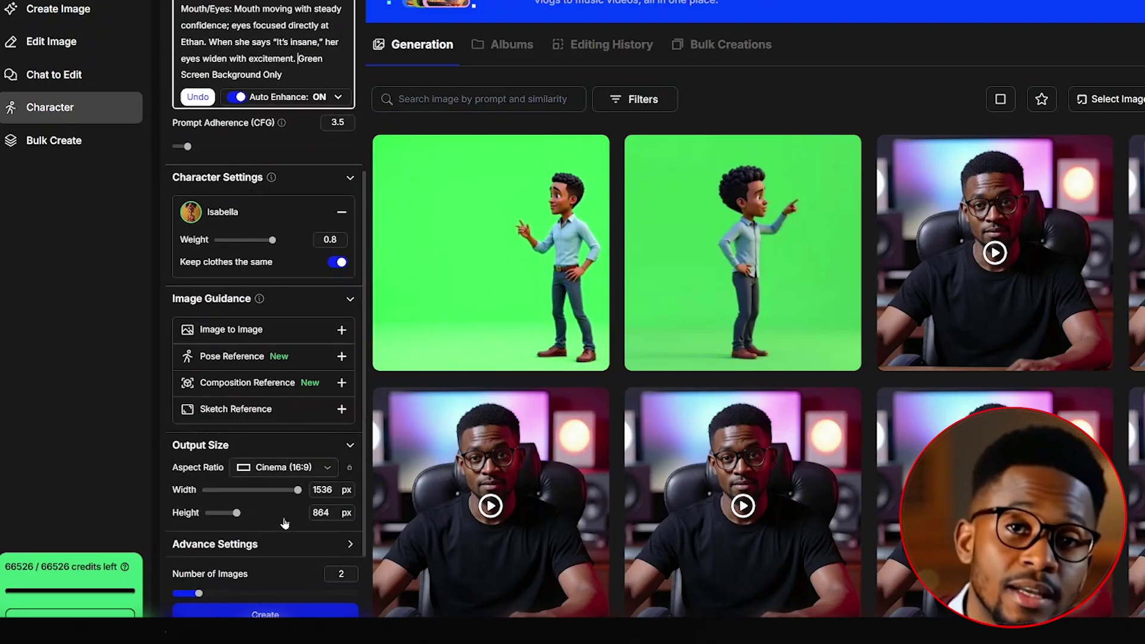
{"action": "left_click", "coordinate": [285, 613]}
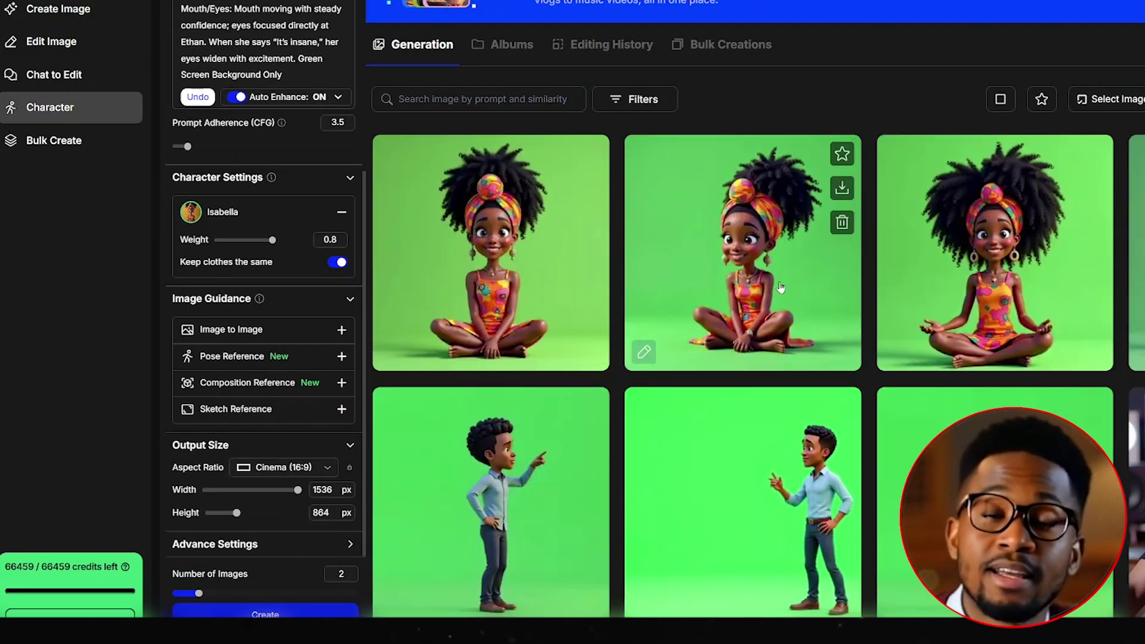
- Open the second green-screen Isabella image and send it to Ultimate Upscale
{"action": "left_click", "coordinate": [695, 316]}
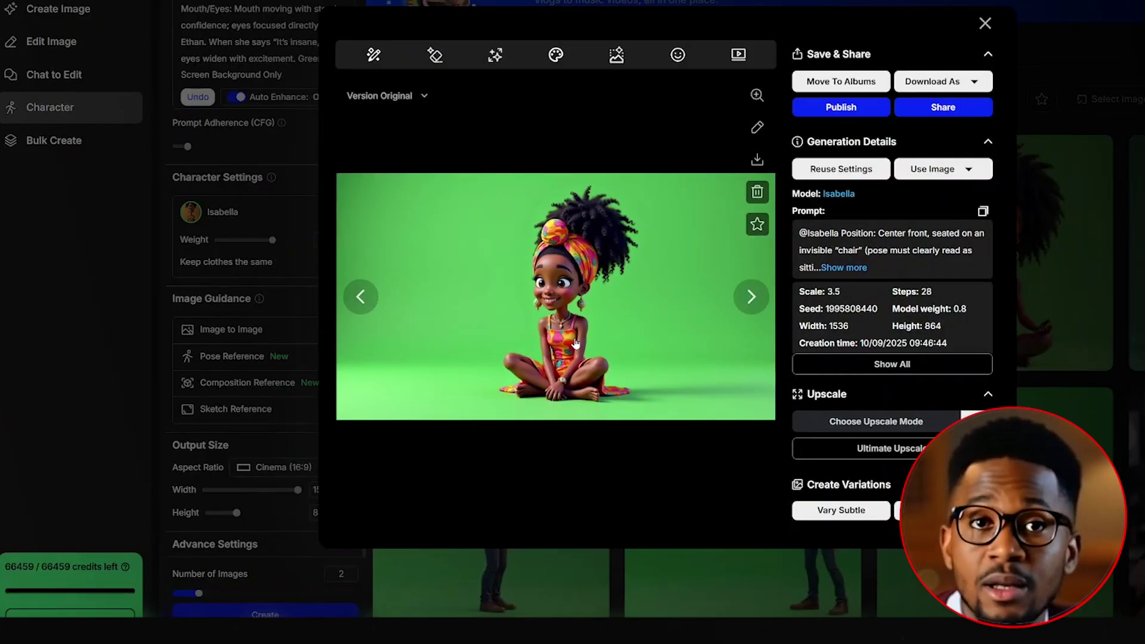
{"action": "left_click", "coordinate": [848, 450]}
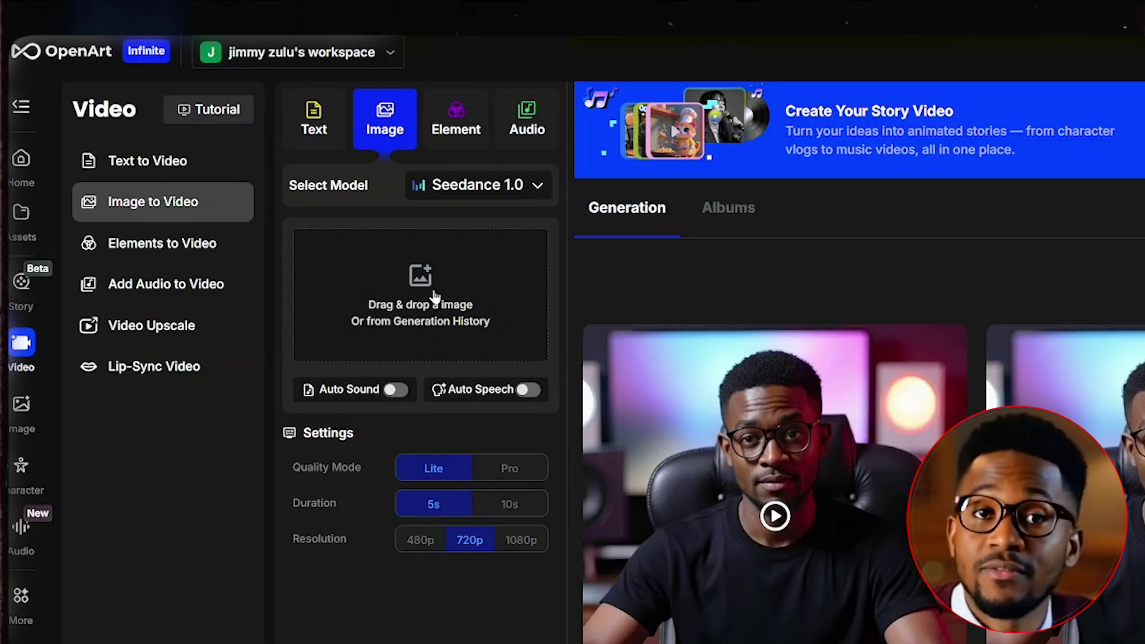
- Load the green-screen ETHAN image as the video's start frame and choose Kling 2.1 as the model
{"action": "left_click", "coordinate": [434, 296]}
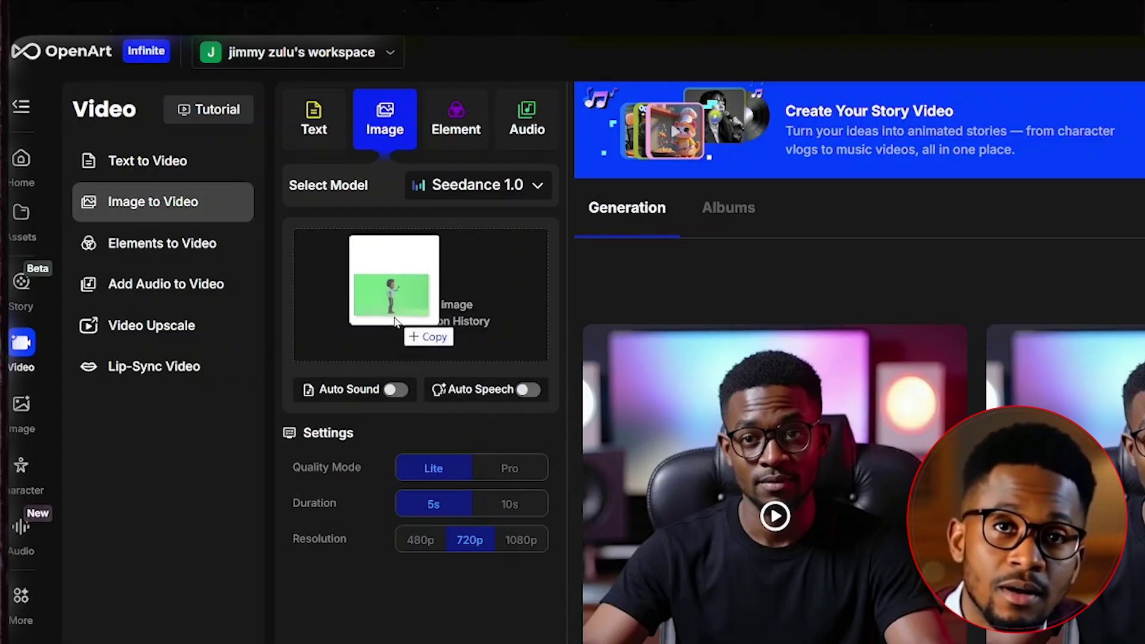
{"action": "left_click_drag", "start_coordinate": [396, 326], "coordinate": [395, 323]}
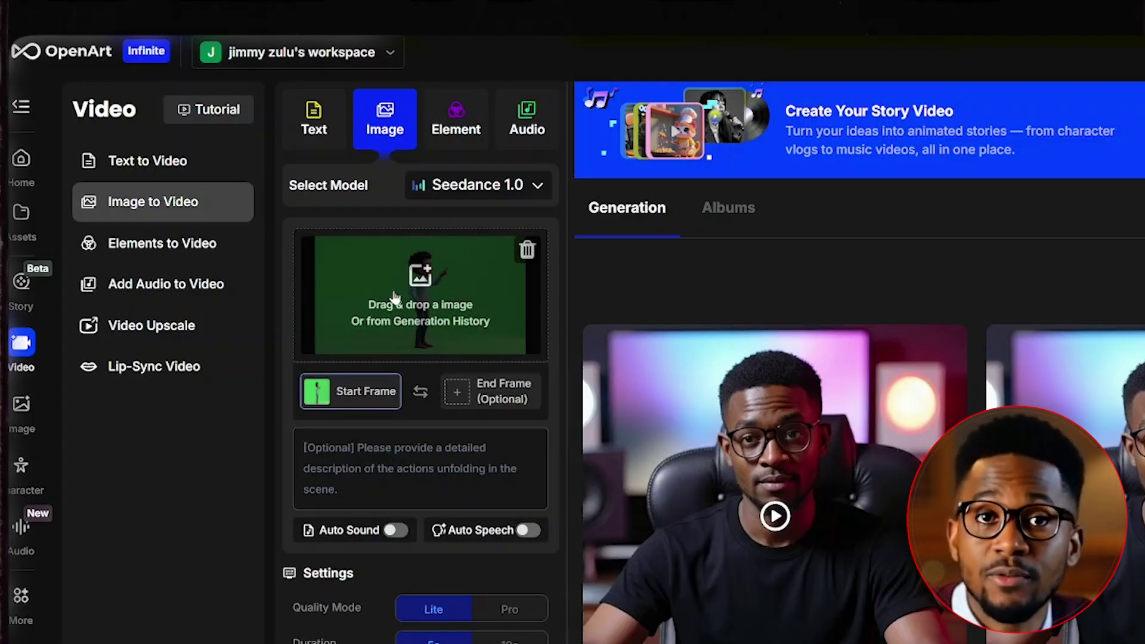
{"action": "left_click", "coordinate": [451, 189]}
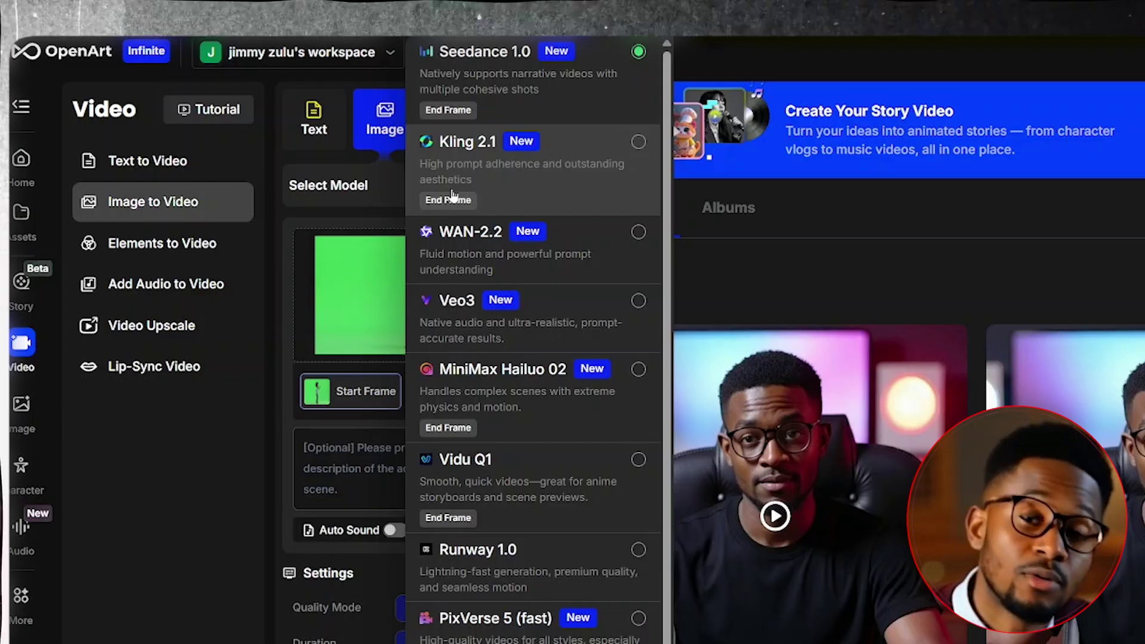
{"action": "left_click", "coordinate": [452, 179]}
- Paste the action description into the video prompt and set the duration to 10s and the quality mode to Master
{"action": "left_click", "coordinate": [361, 461]}
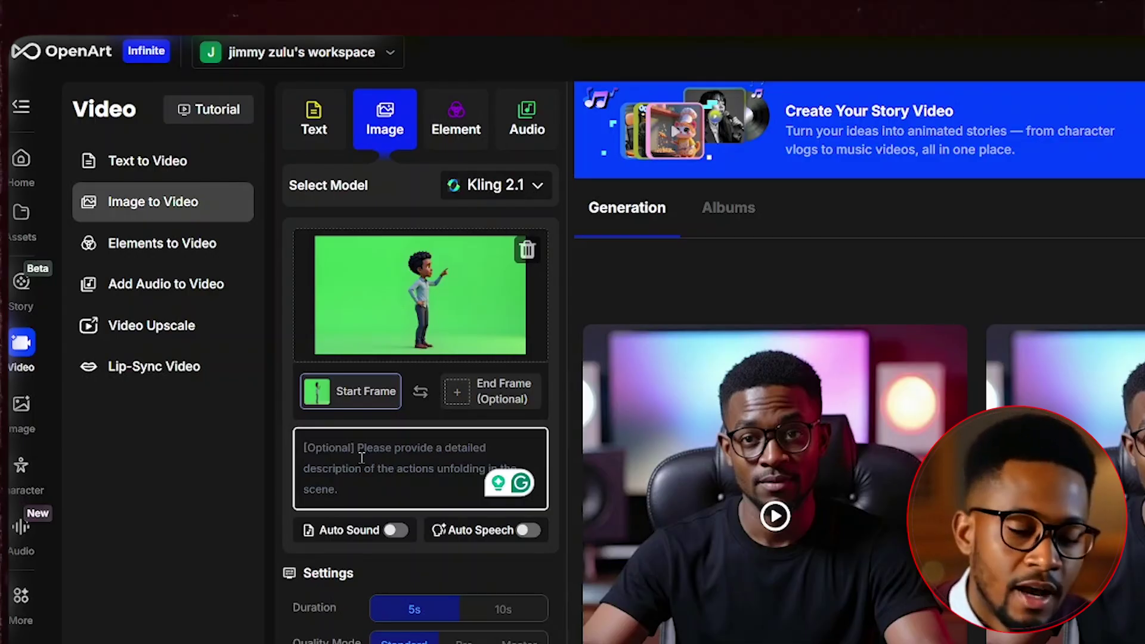
{"action": "key", "text": "ctrl+v"}
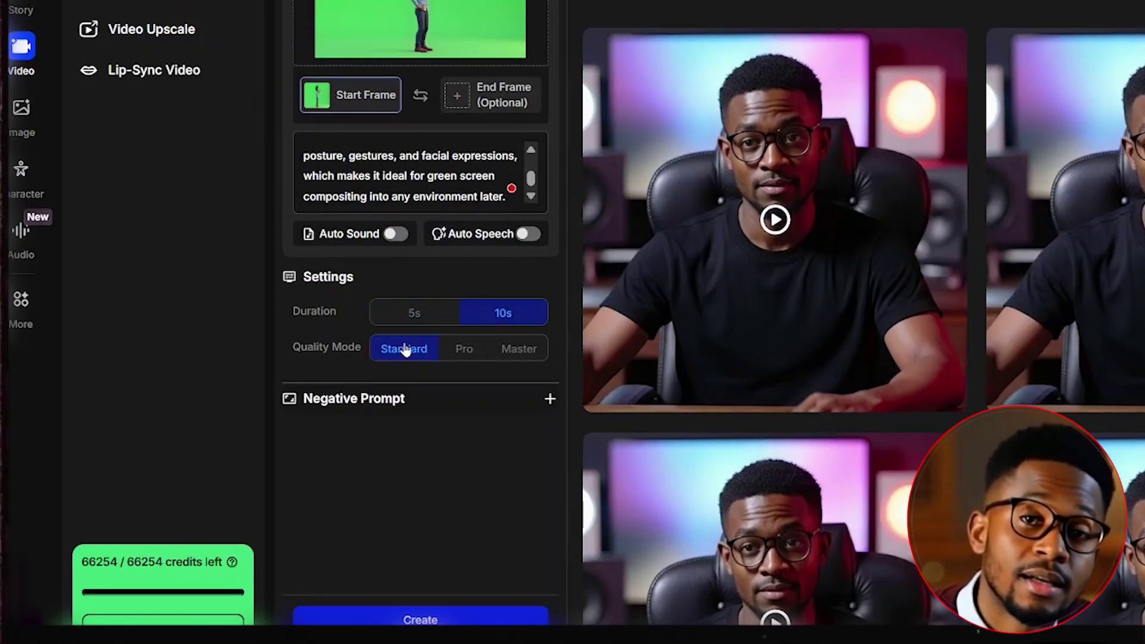
{"action": "left_click", "coordinate": [508, 356]}
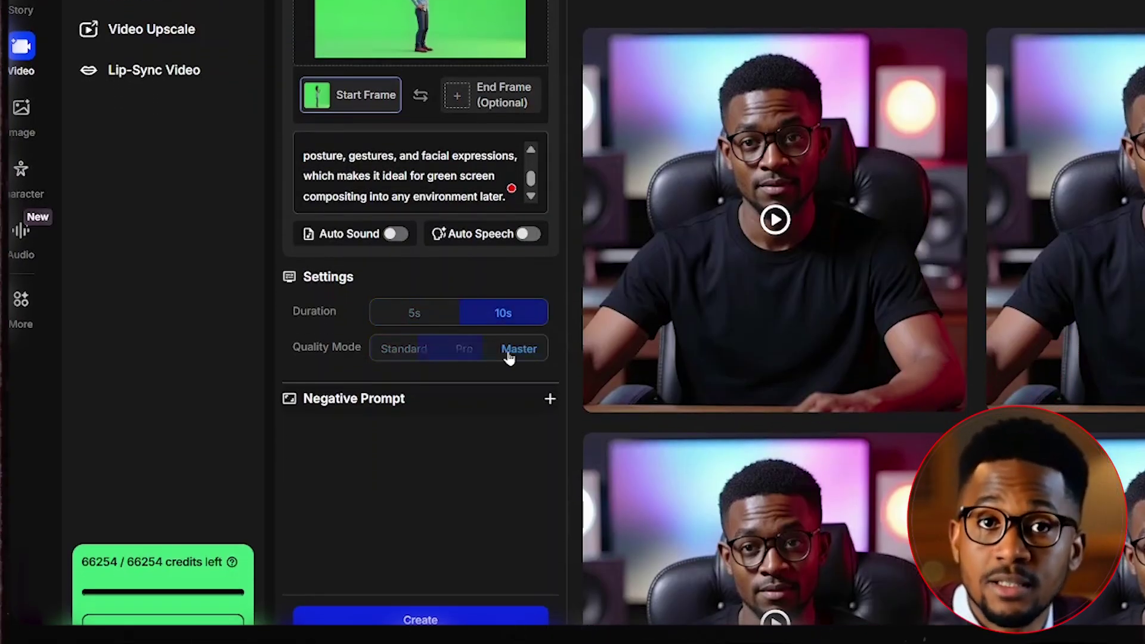
- Add the negative prompt "distorted hands, blurry, weird movements, camera movements" to the video settings
{"action": "left_click", "coordinate": [512, 408]}
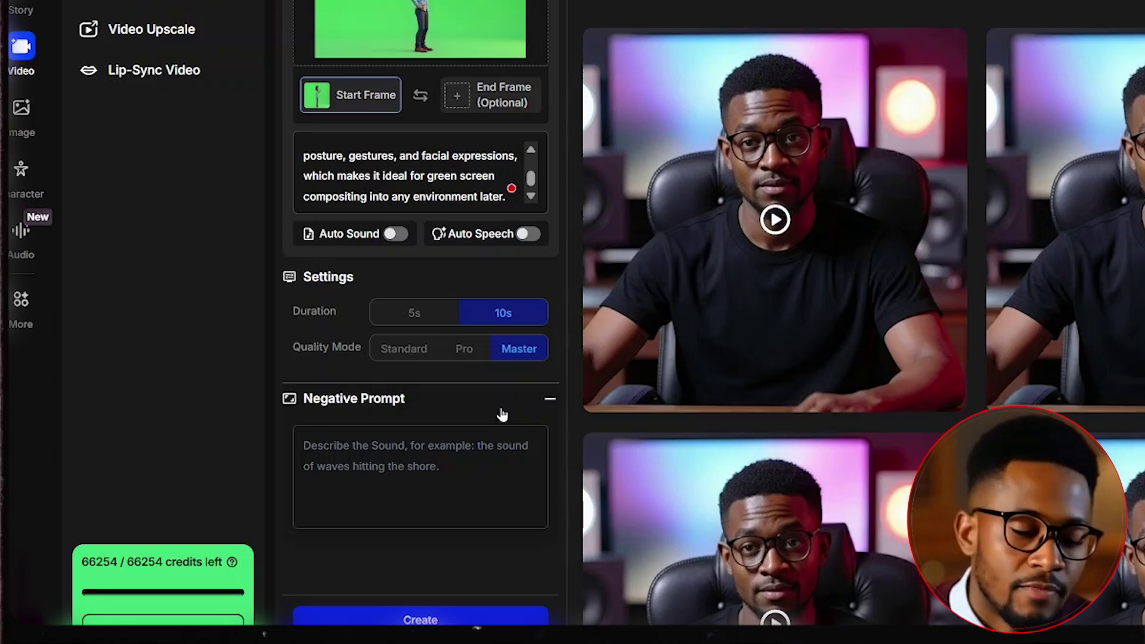
{"action": "left_click", "coordinate": [441, 447]}
{"action": "type", "text": "distorted hands, blurry, weird movements, camera movements"}
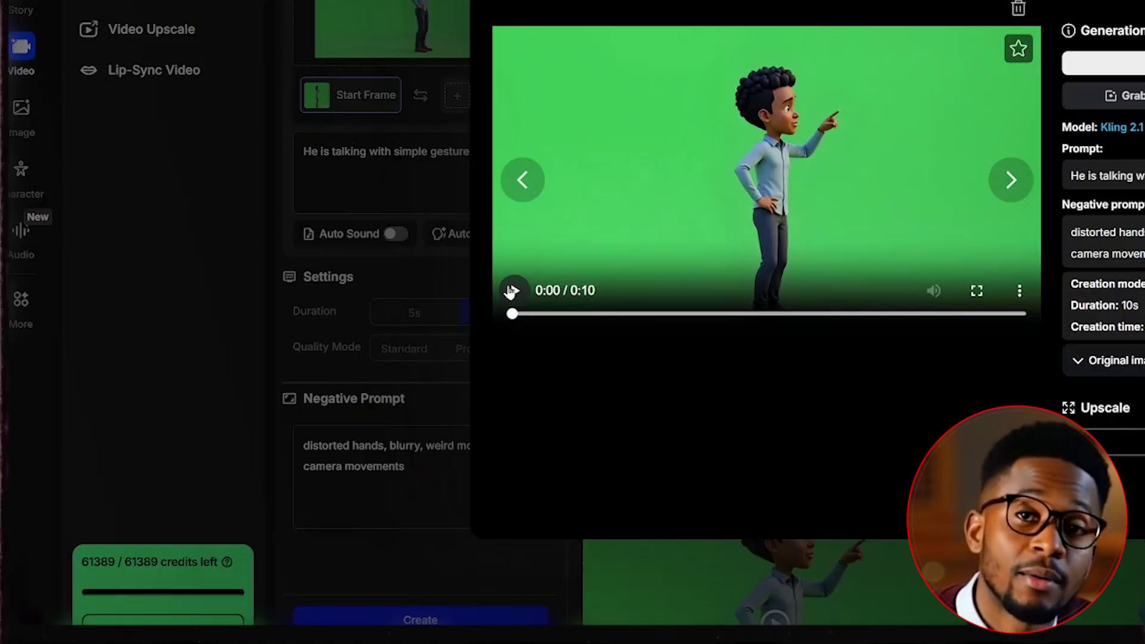
- Play back the generated green-screen clip of ETHAN to check his gestures and movement
{"action": "left_click", "coordinate": [512, 291]}
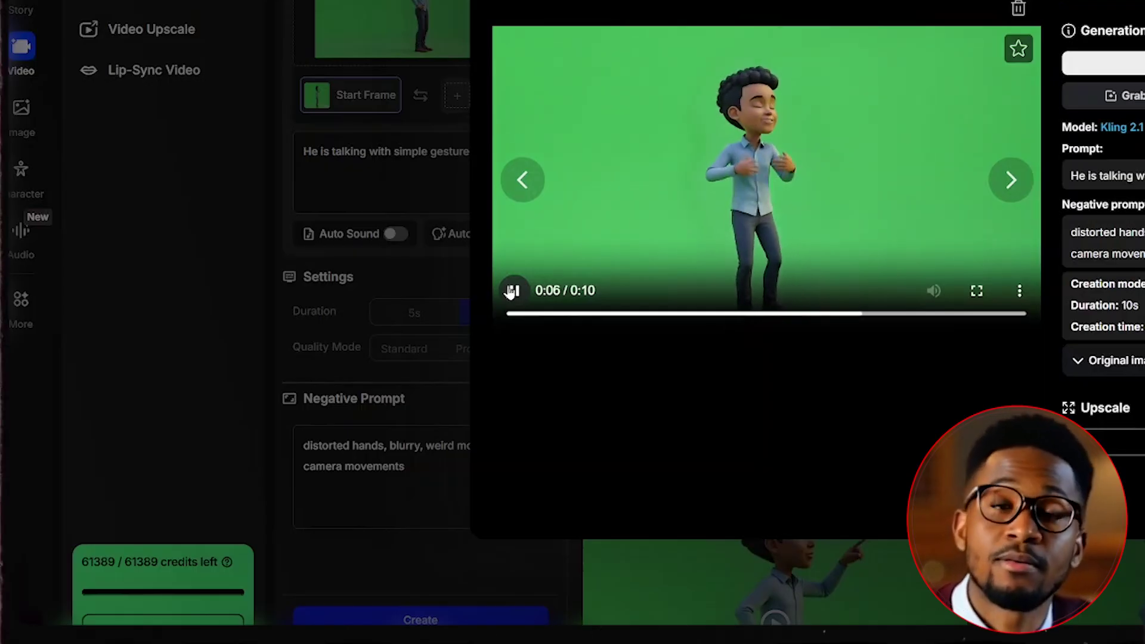
{"action": "left_click", "coordinate": [513, 290]}
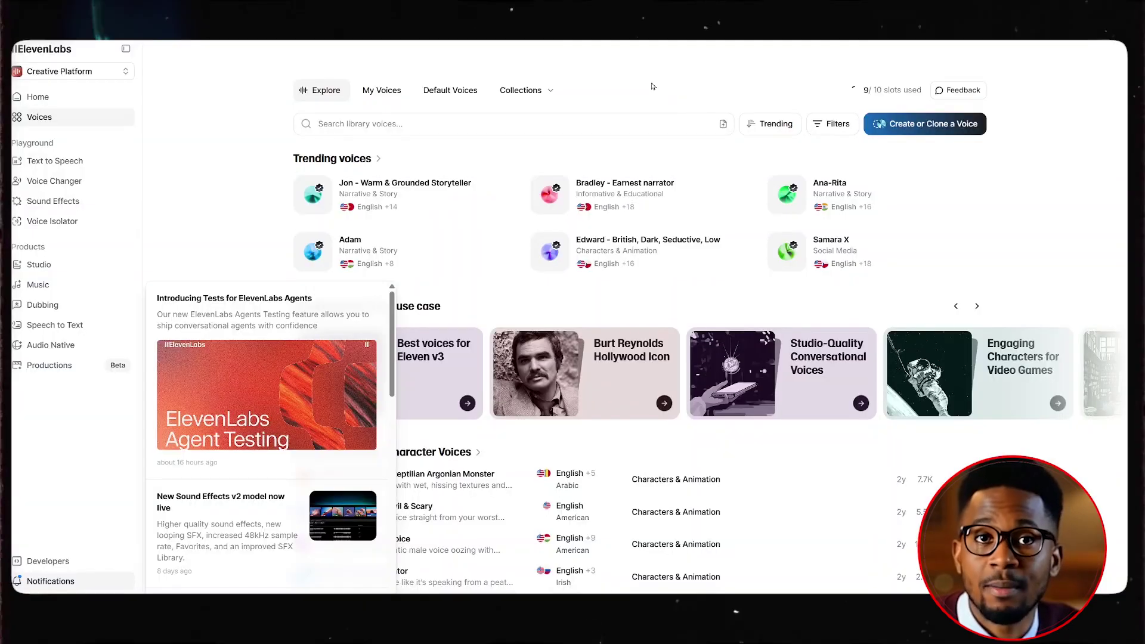
- Copy Ethan's first spoken line, "I still don't get it…", without the stage direction, from the Google Docs script into ElevenLabs Text to Speech
{"action": "left_click", "coordinate": [74, 161]}
{"action": "left_click", "coordinate": [74, 161]}
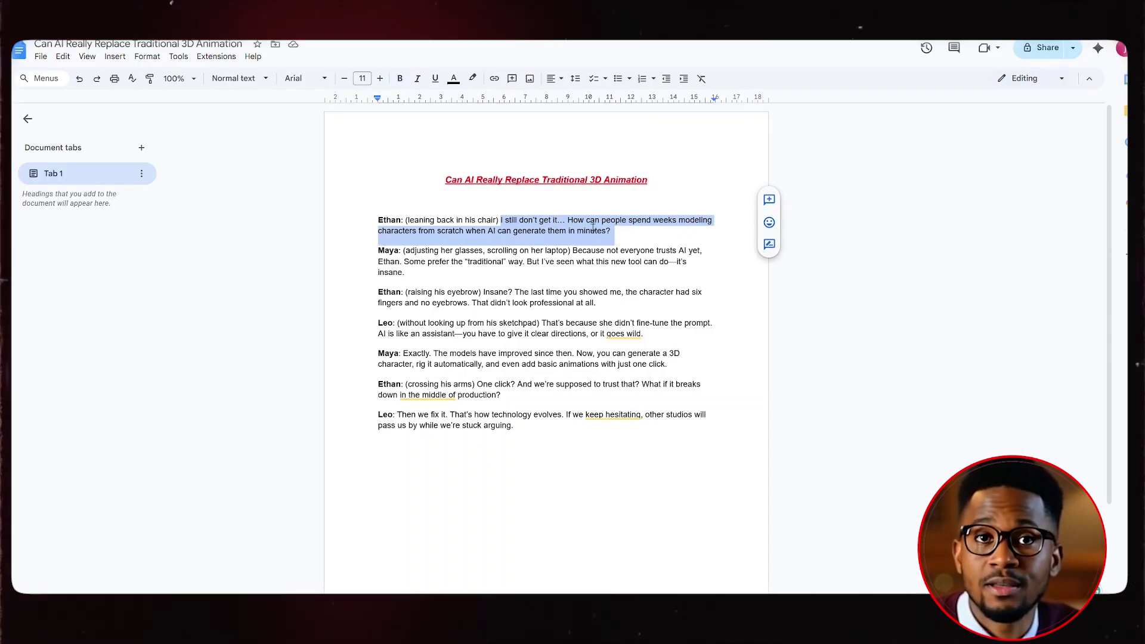
{"action": "right_click", "coordinate": [591, 227]}
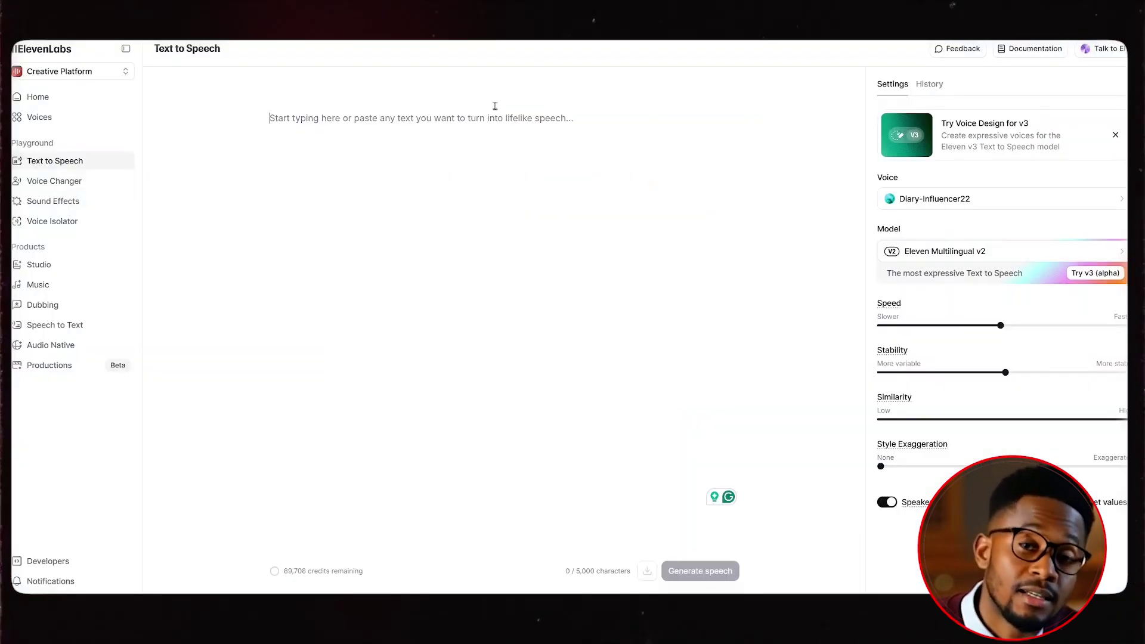
{"action": "type", "text": "I still don’t get it… How can people spend weeks modeling characters from scratch when AI can generate them in minutes?"}
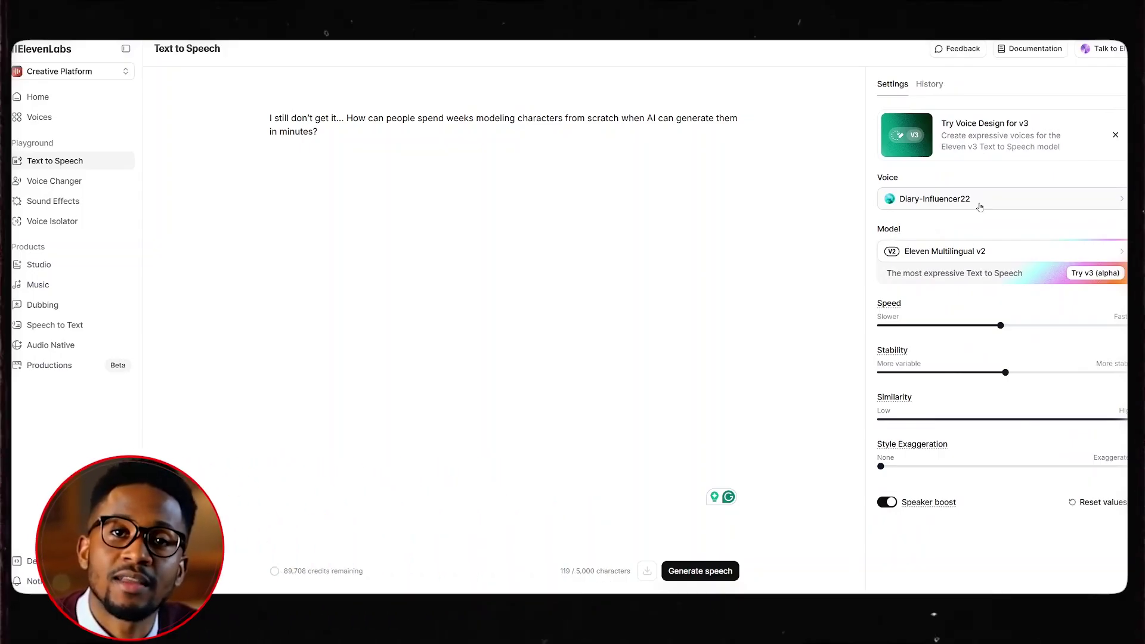
- Choose the Charlie voice for Ethan's line, generate the speech and download the audio
{"action": "left_click", "coordinate": [966, 202]}
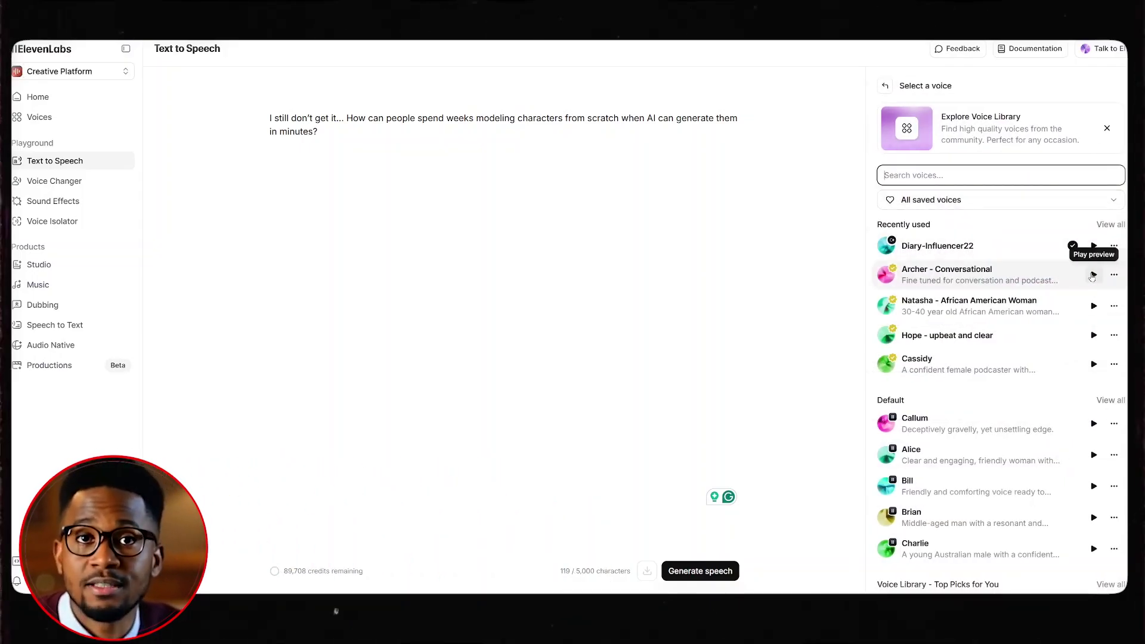
{"action": "left_click", "coordinate": [1093, 275]}
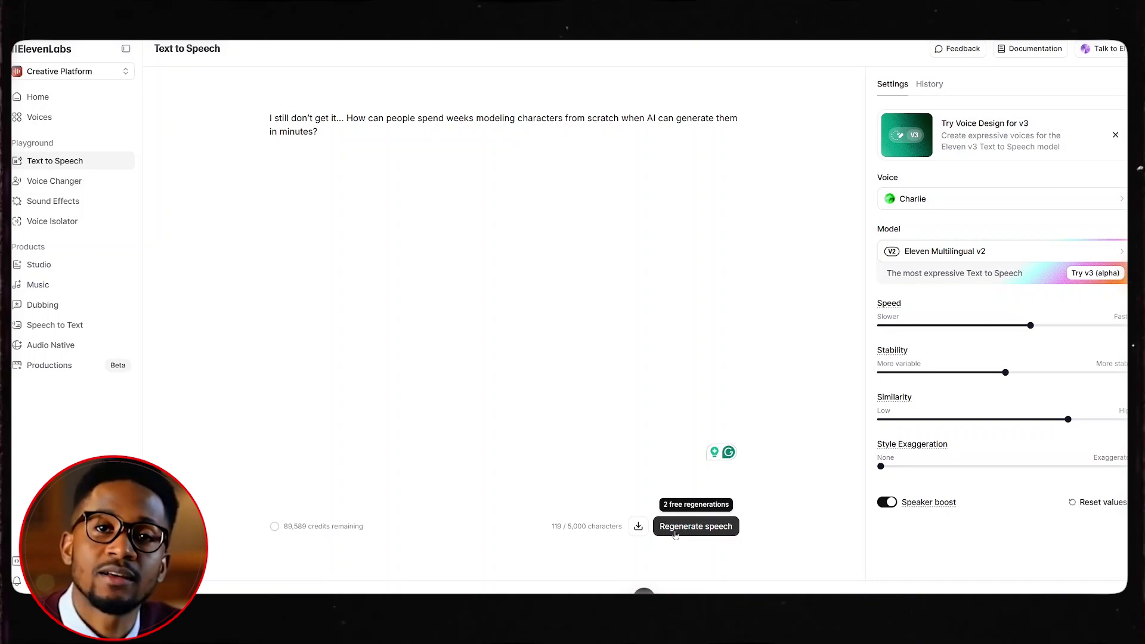
{"action": "left_click", "coordinate": [638, 527]}
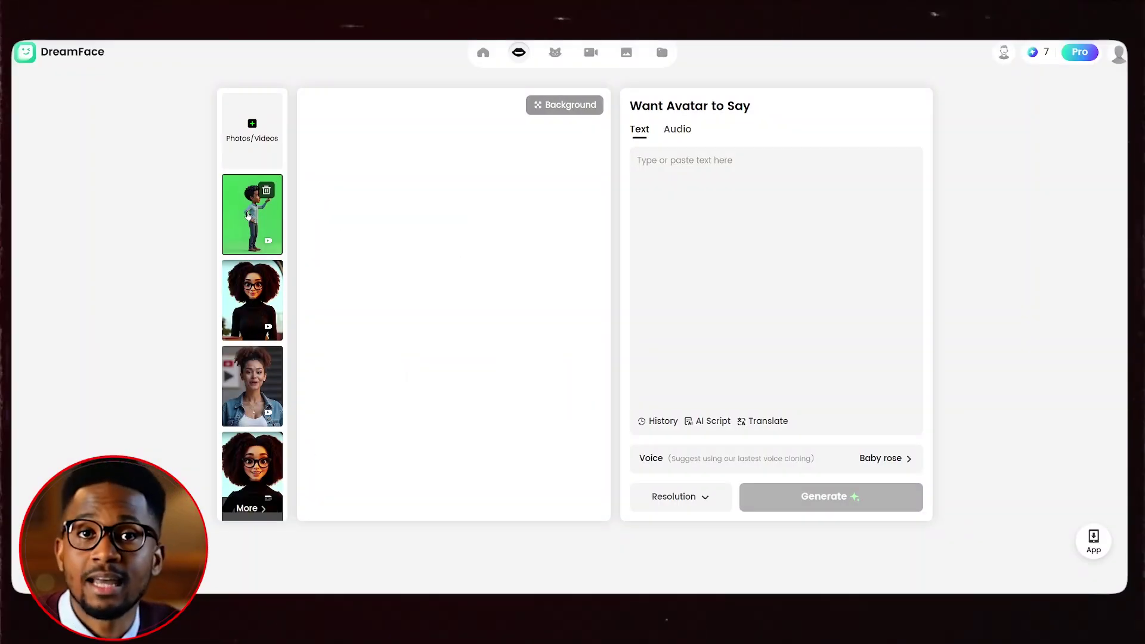
- In DreamFace, select Ethan's green-screen clip, upload the Charlie MP3 from the device as its speech and generate the lip-synced video
{"action": "left_click", "coordinate": [248, 215]}
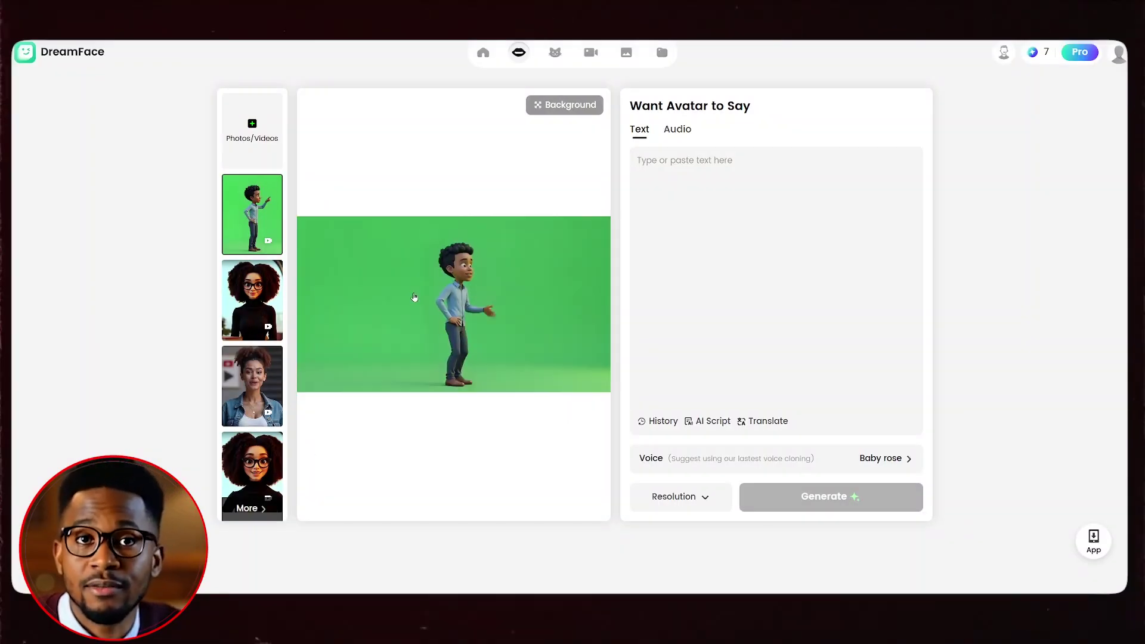
{"action": "left_click", "coordinate": [675, 130]}
{"action": "left_click", "coordinate": [732, 227]}
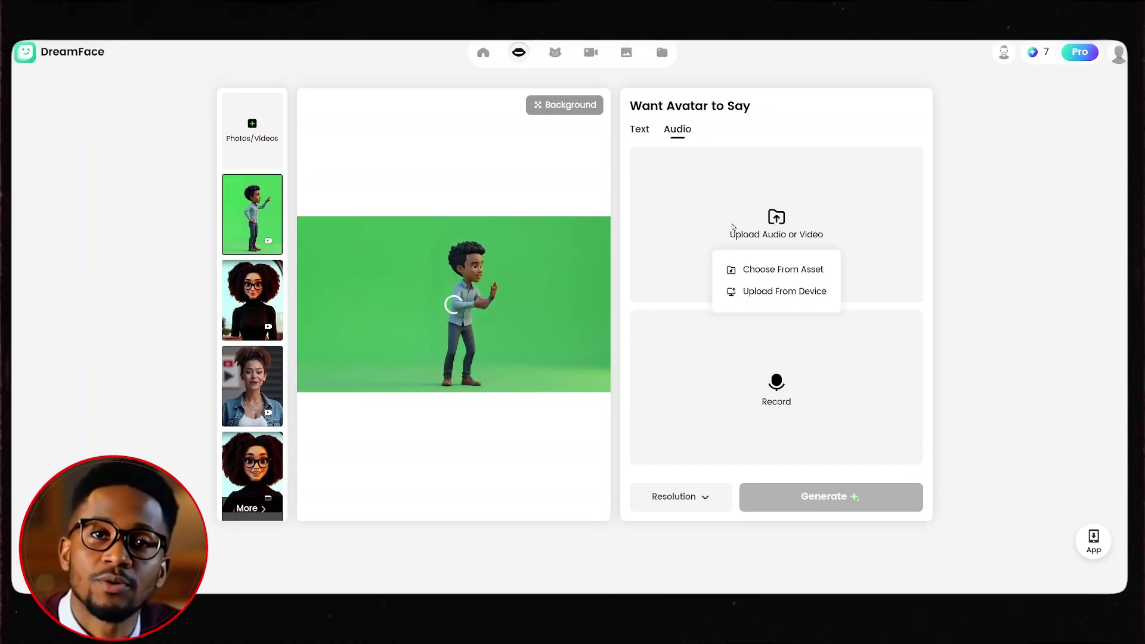
{"action": "left_click", "coordinate": [769, 291]}
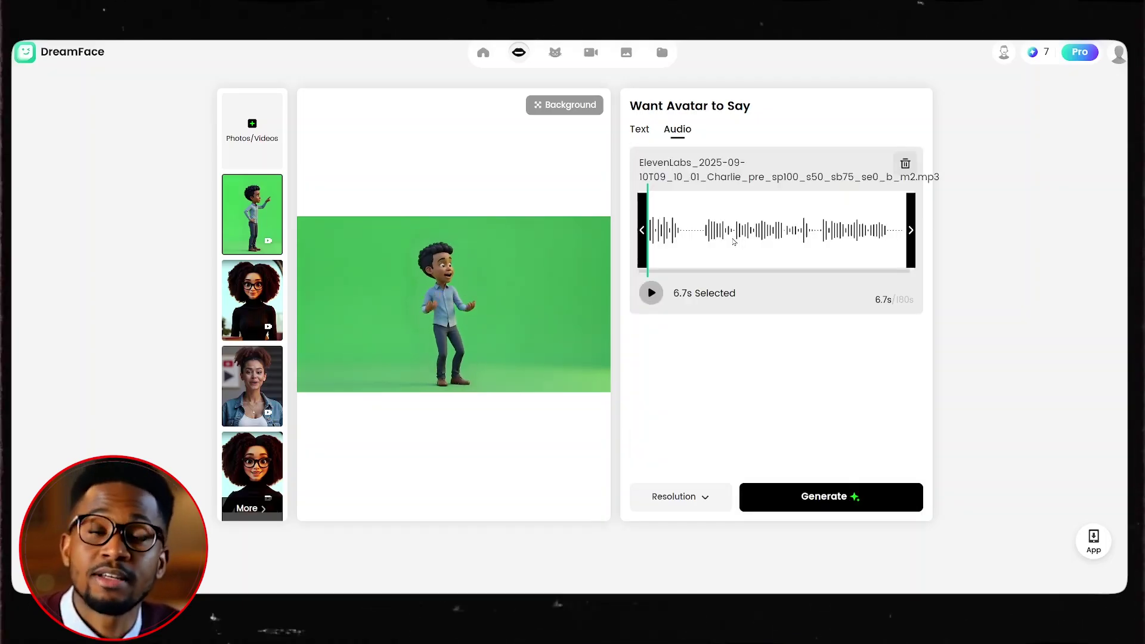
{"action": "left_click", "coordinate": [808, 508]}
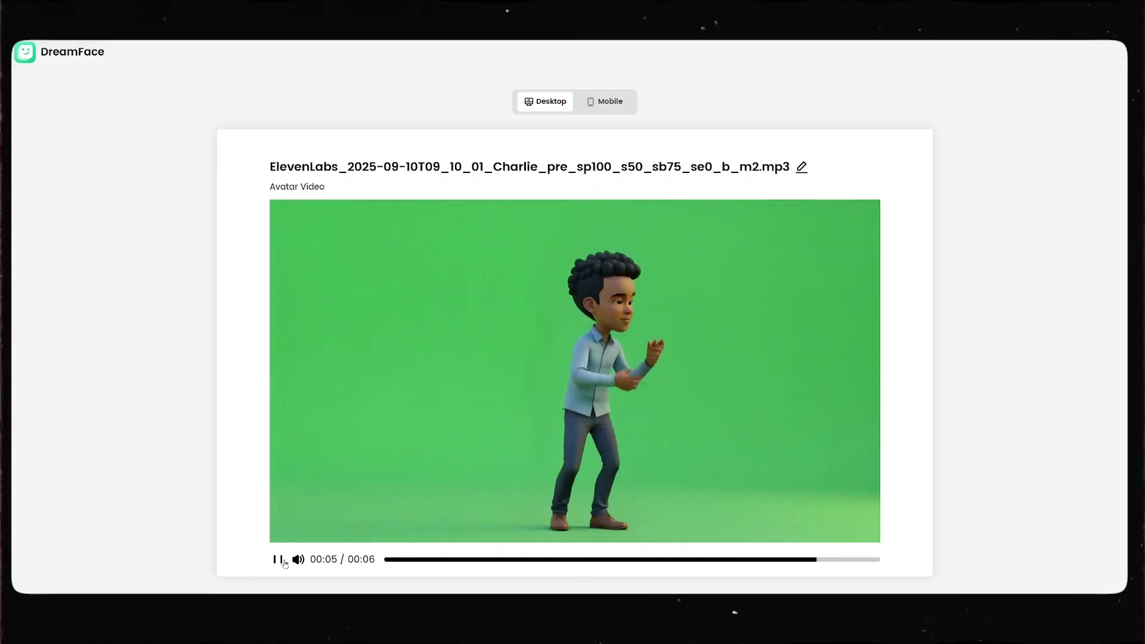
- Download Ethan's lip-synced video and add it to the empty Premiere Pro timeline as a new sequence
{"action": "scroll", "coordinate": [445, 489], "scroll_direction": "down", "scroll_amount": 1}
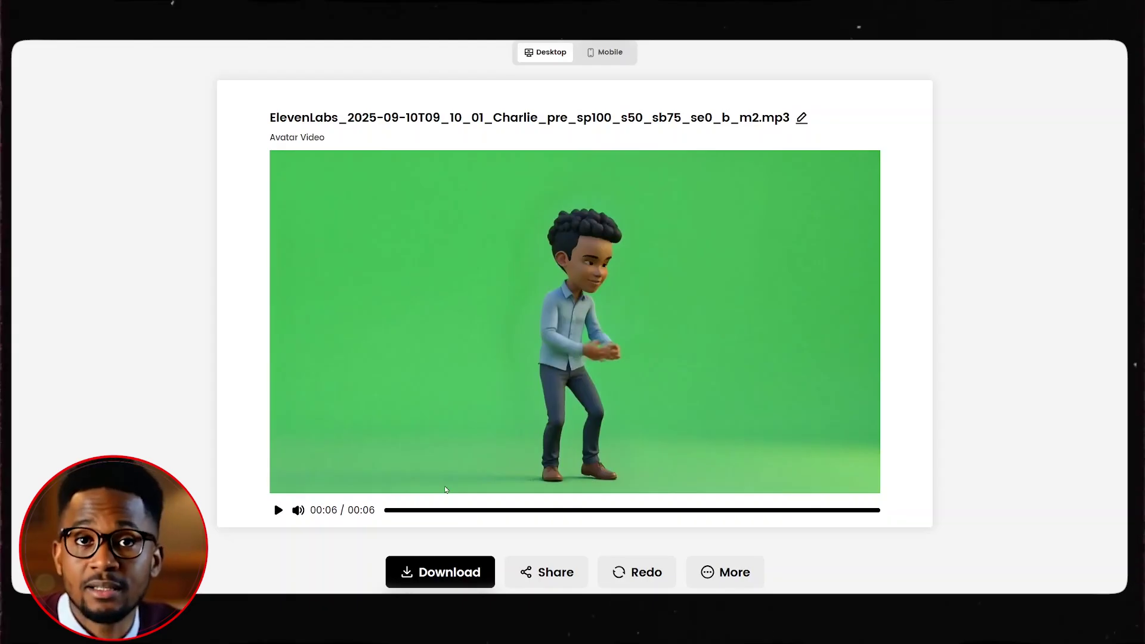
{"action": "left_click", "coordinate": [449, 582]}
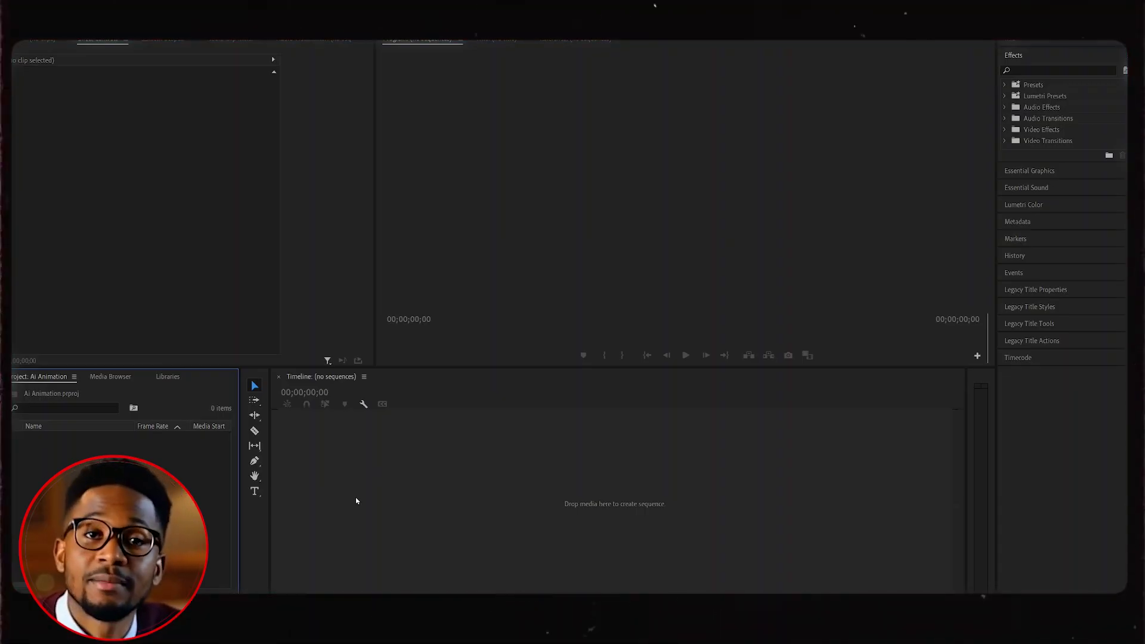
{"action": "left_click_drag", "start_coordinate": [357, 501], "coordinate": [429, 531]}
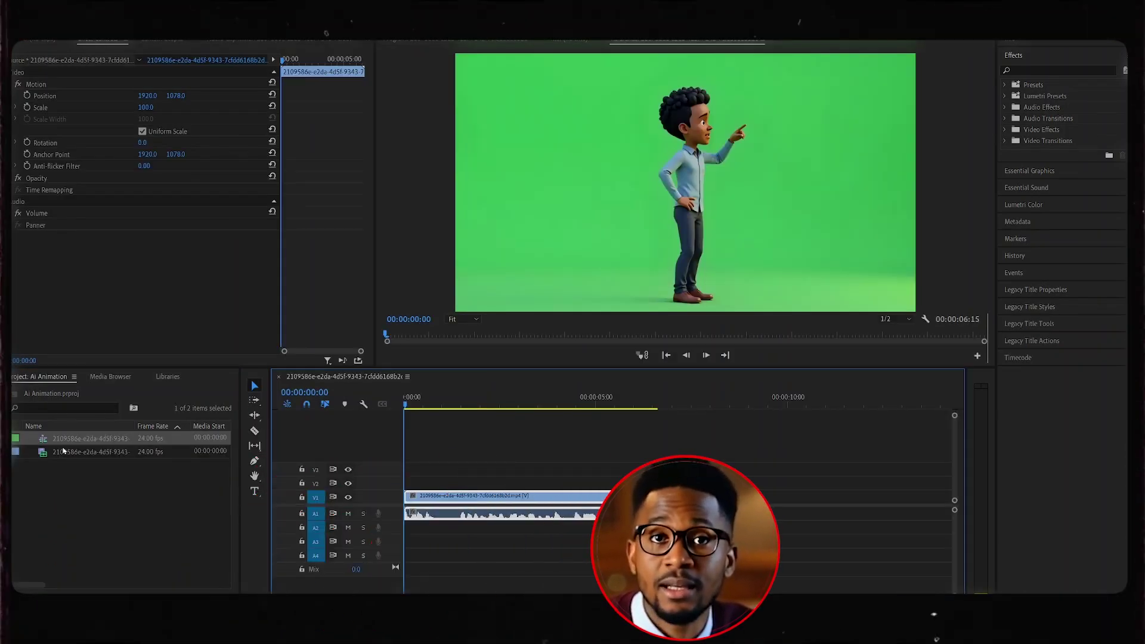
{"action": "left_click", "coordinate": [453, 465]}
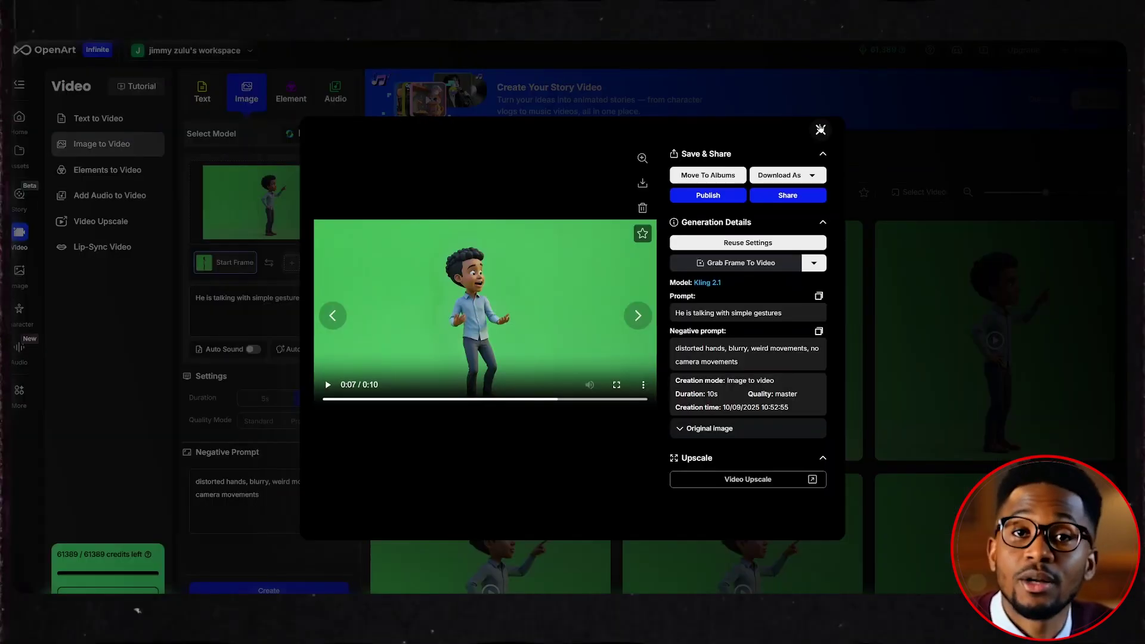
- In OpenArt, replace the start frame with the seated girl and create a clip prompted "She is quiet, calm, confident, and patient, keeping her eyes focused"
{"action": "left_click", "coordinate": [821, 129]}
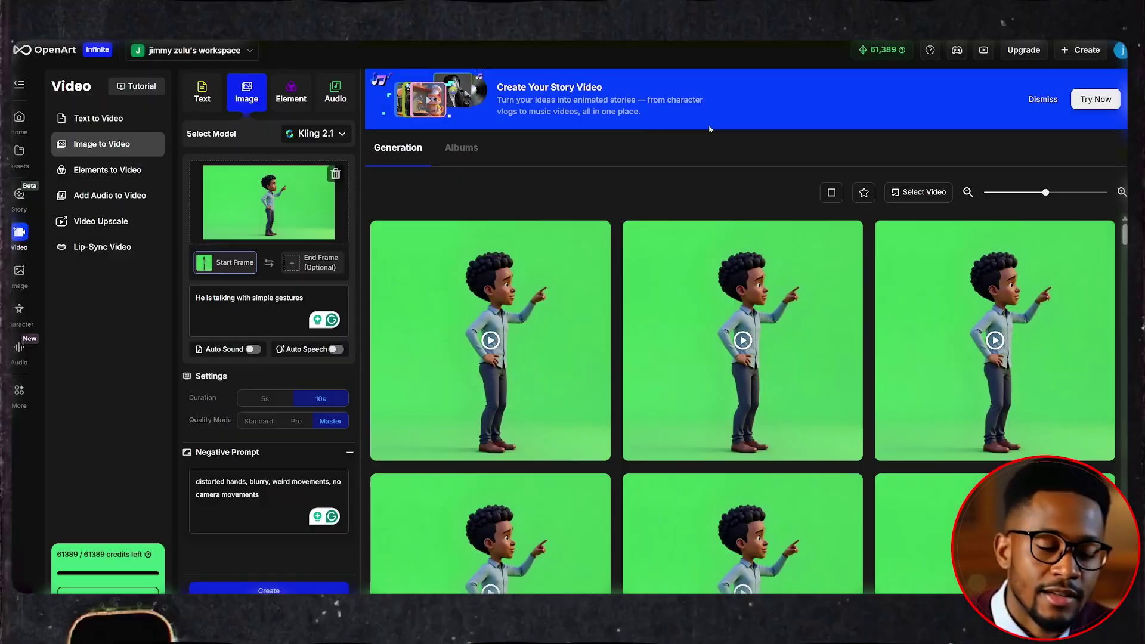
{"action": "left_click", "coordinate": [337, 174]}
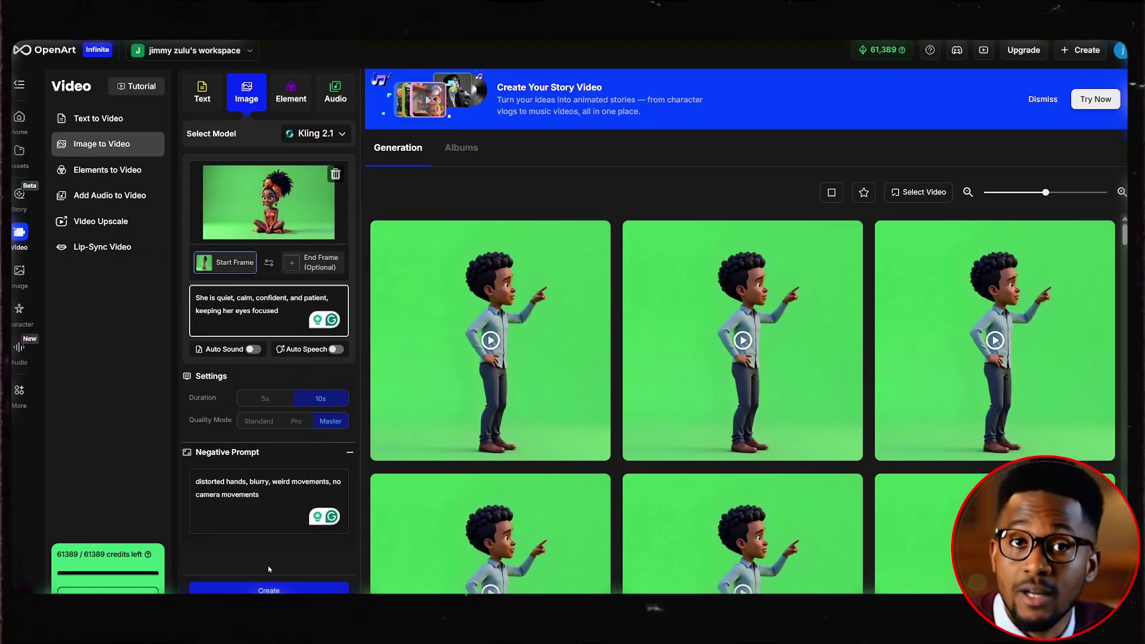
{"action": "left_click", "coordinate": [275, 591]}
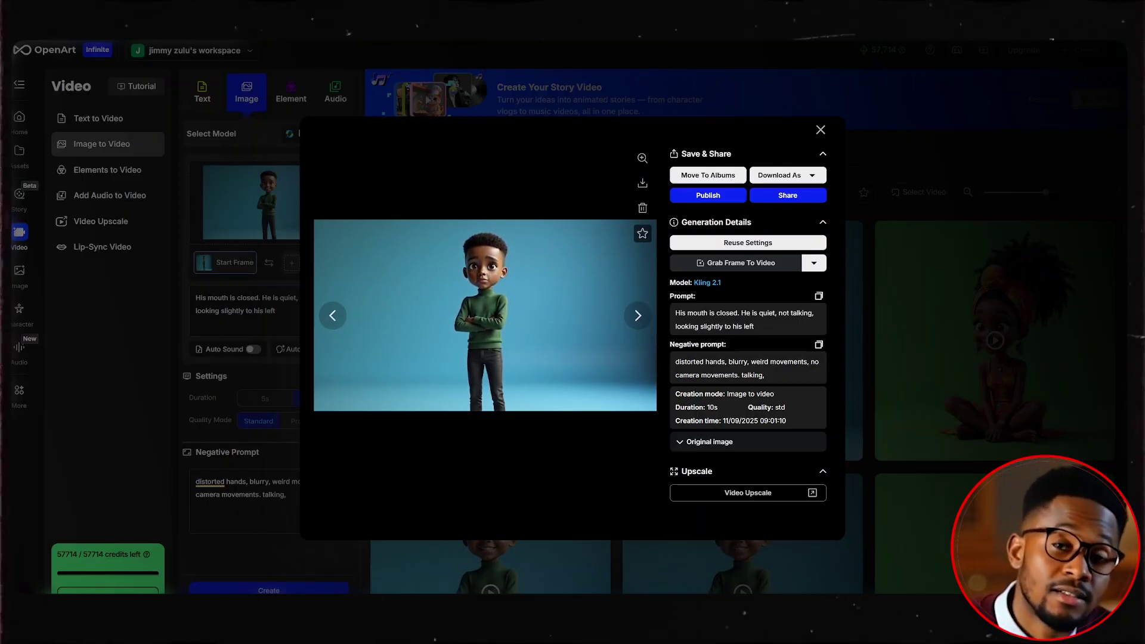
- Download the boy's silent clip, import it with the girl's into Premiere Pro, and stack them on V2 and V3 above Ethan's clip
{"action": "left_click", "coordinate": [641, 184]}
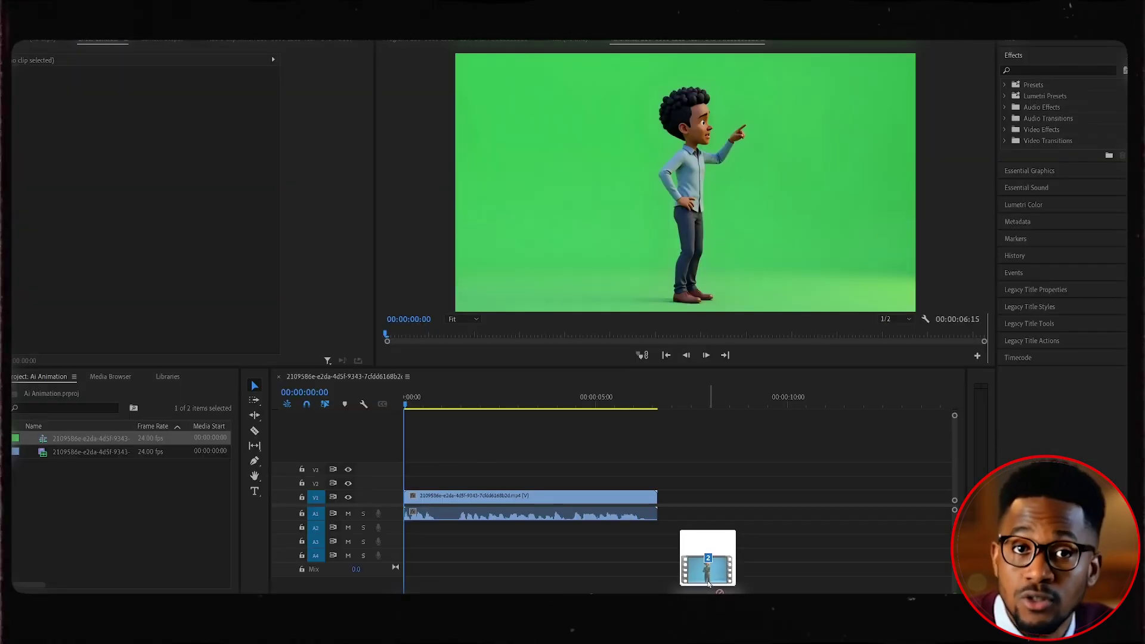
{"action": "left_click_drag", "start_coordinate": [705, 555], "coordinate": [136, 525]}
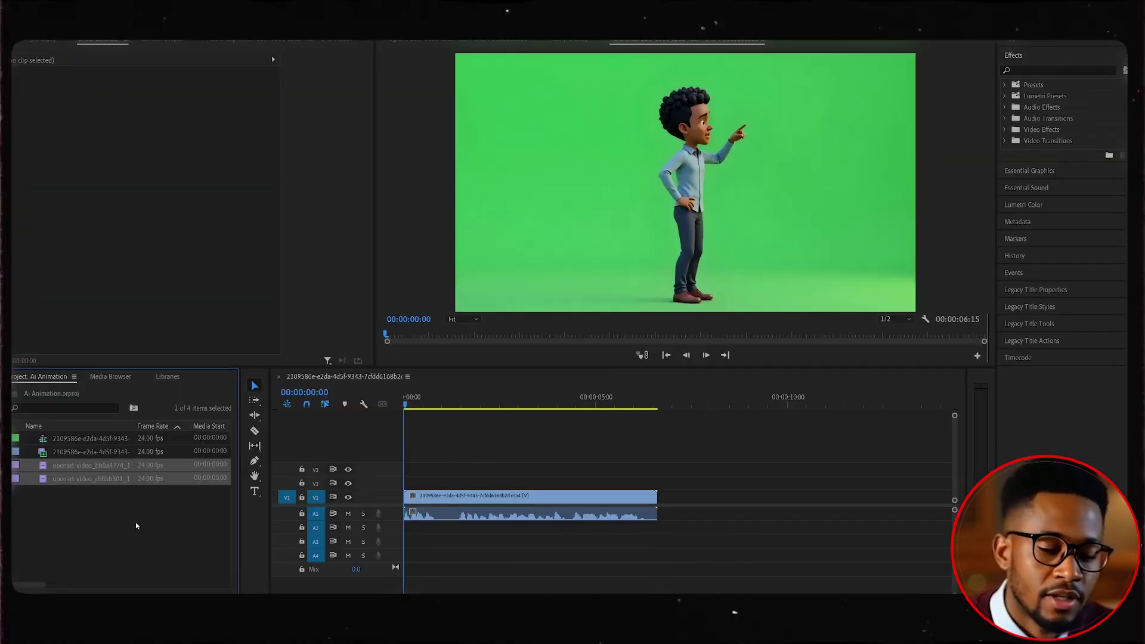
{"action": "left_click", "coordinate": [86, 465]}
{"action": "left_click_drag", "start_coordinate": [87, 465], "coordinate": [419, 471]}
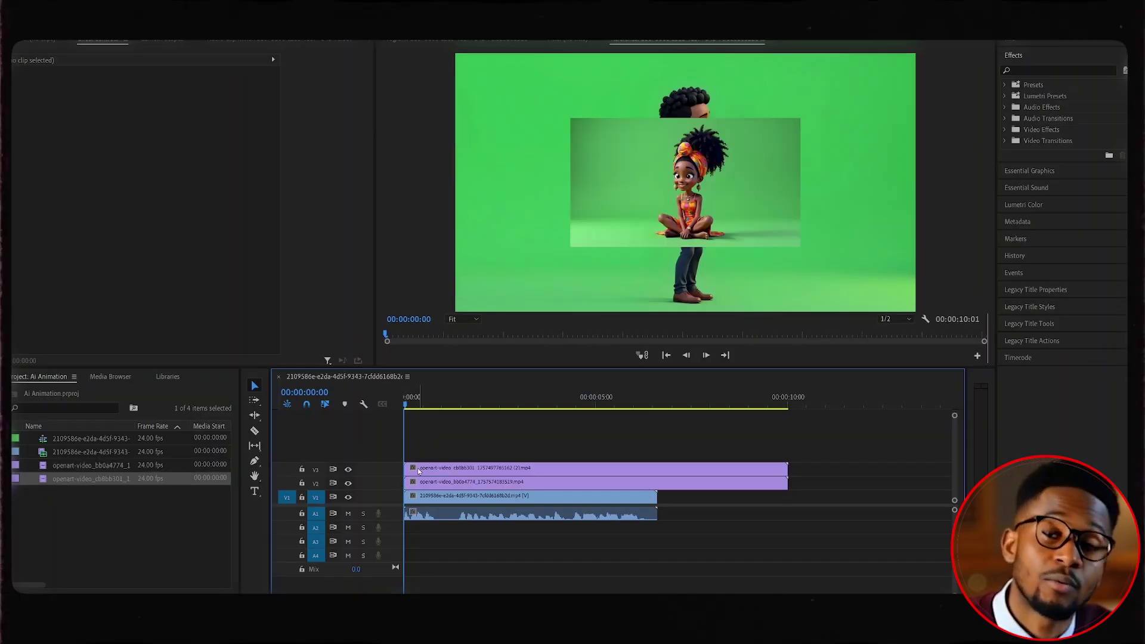
- Scale the girl's and boy's clips up to fill the frame, with the boy's at 303, and trim both to end with Ethan's clip
{"action": "left_click", "coordinate": [425, 470]}
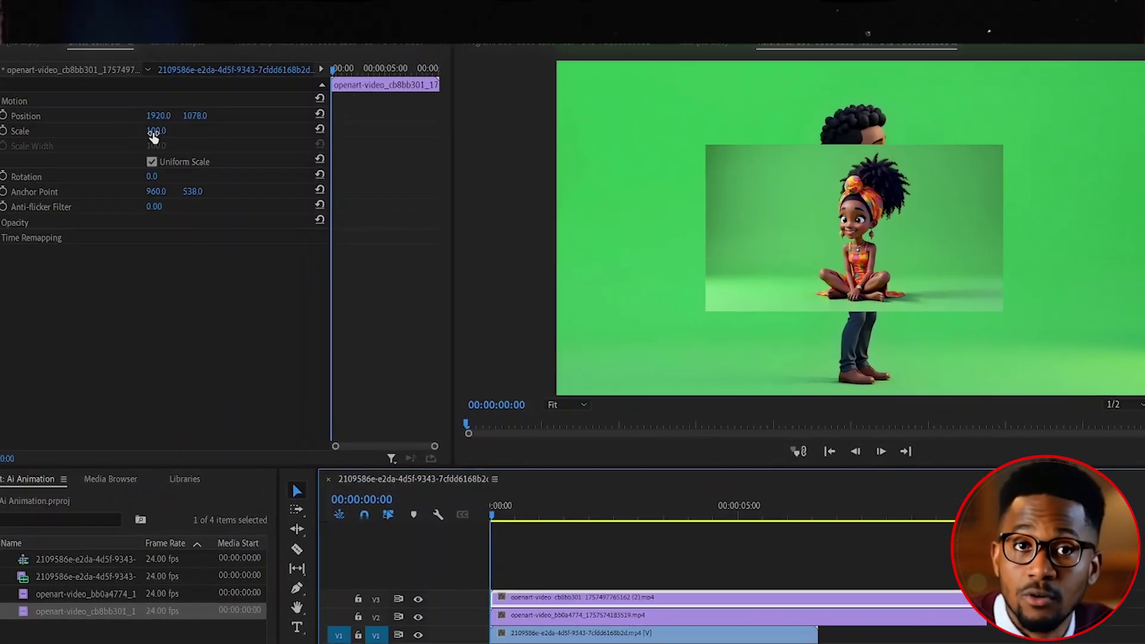
{"action": "left_click_drag", "start_coordinate": [146, 107], "coordinate": [209, 135]}
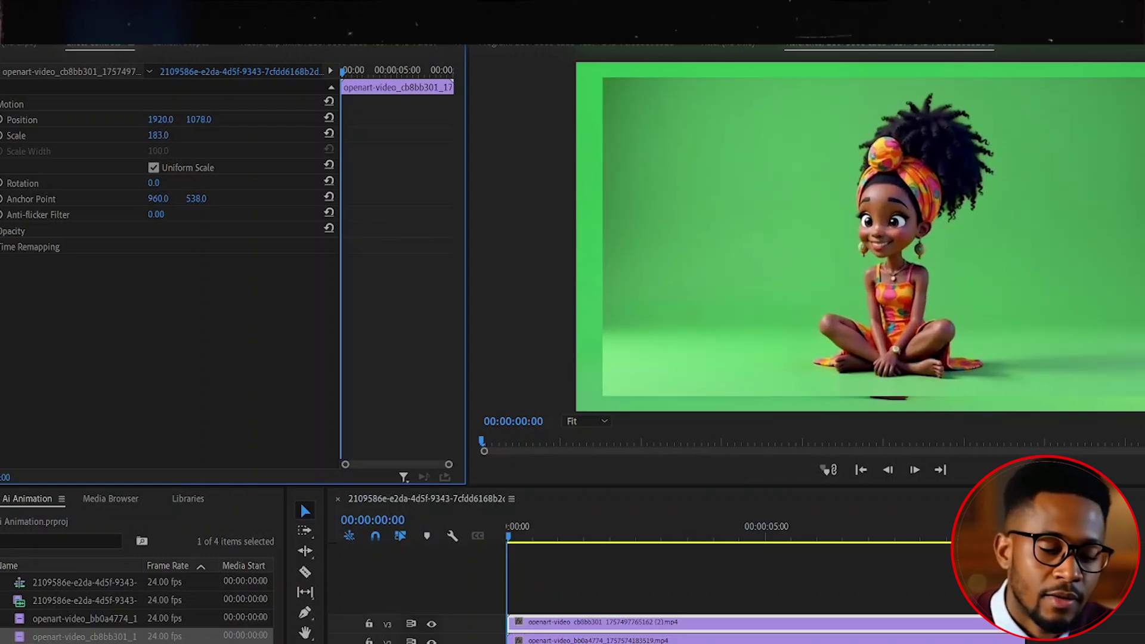
{"action": "left_click", "coordinate": [698, 639]}
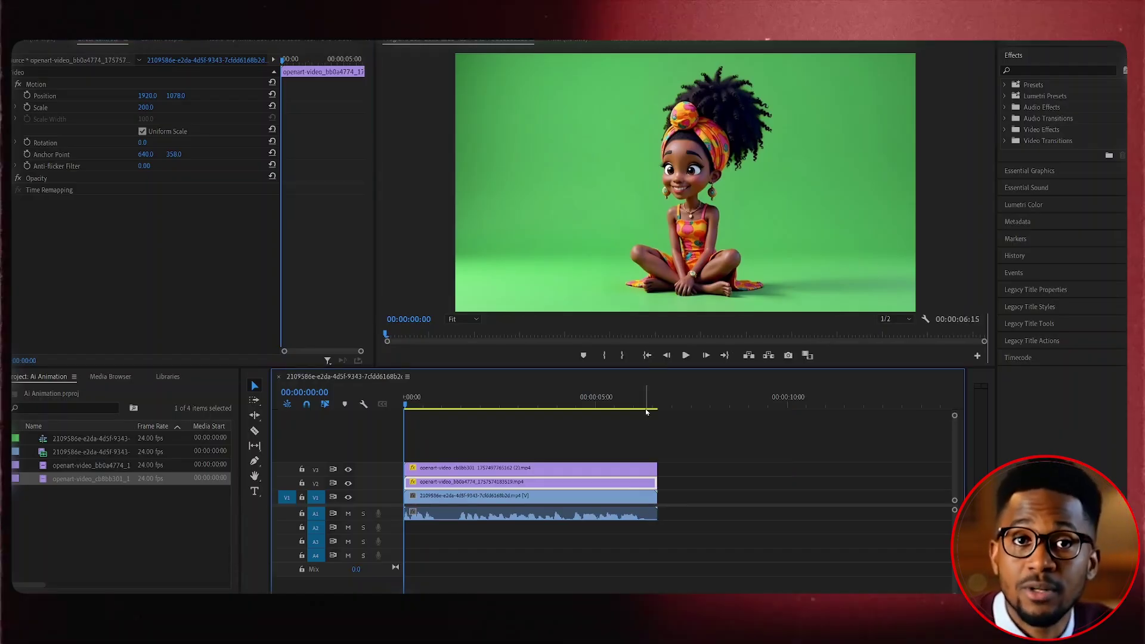
{"action": "left_click", "coordinate": [347, 470]}
{"action": "left_click", "coordinate": [348, 470]}
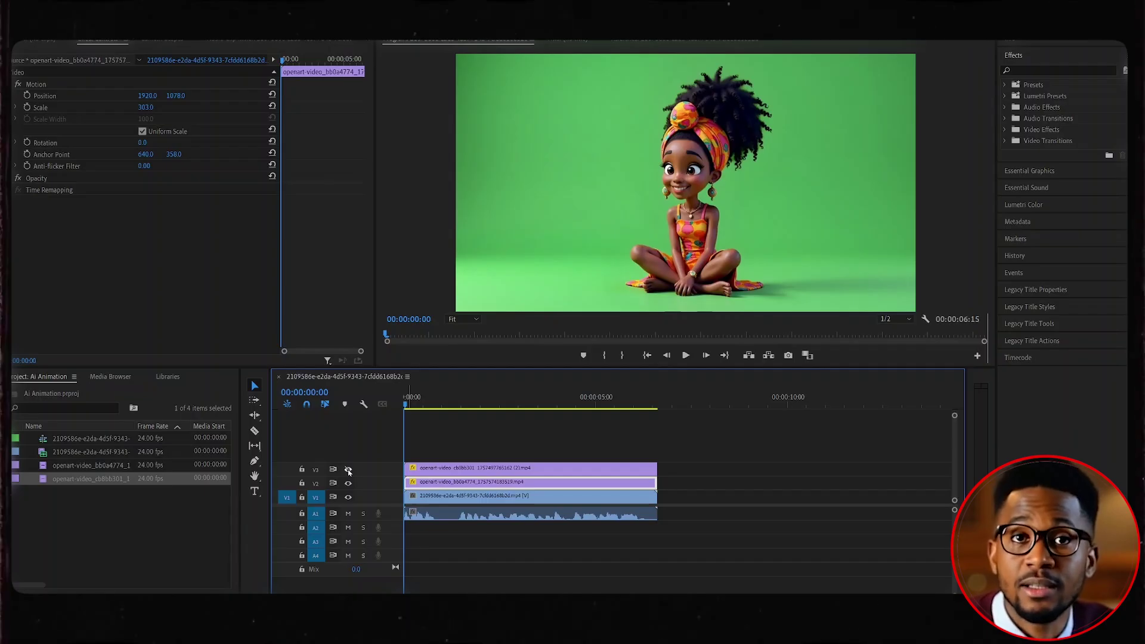
- Hide and re-show tracks V3 and V2 to check each character's clip in the stack
{"action": "left_click", "coordinate": [348, 470]}
{"action": "left_click", "coordinate": [348, 483]}
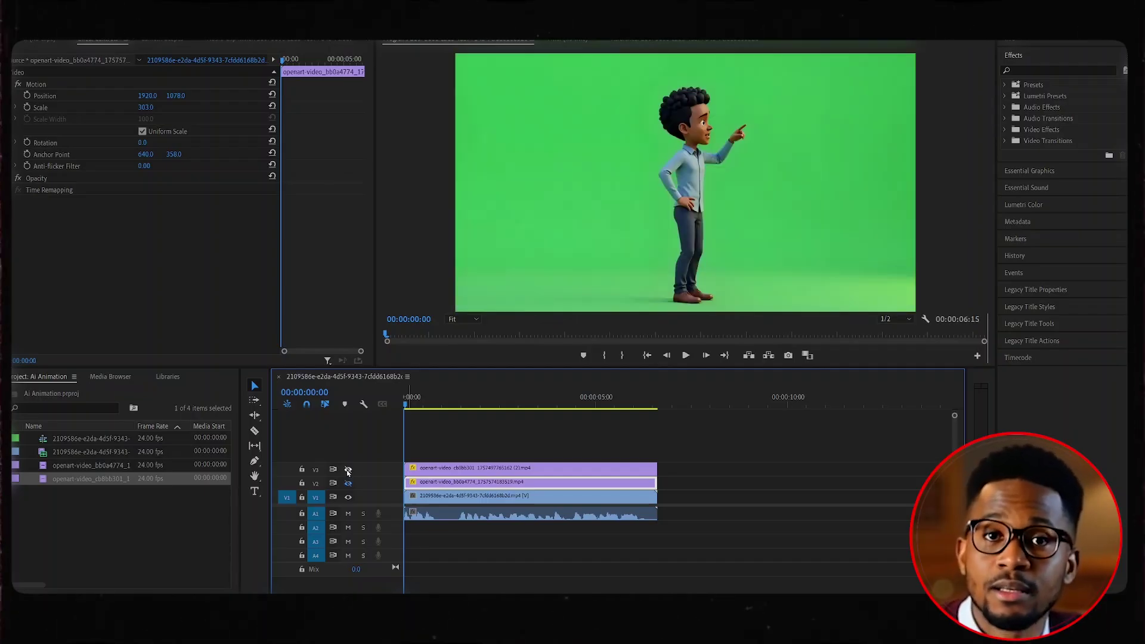
{"action": "left_click", "coordinate": [348, 470]}
{"action": "left_click", "coordinate": [348, 483]}
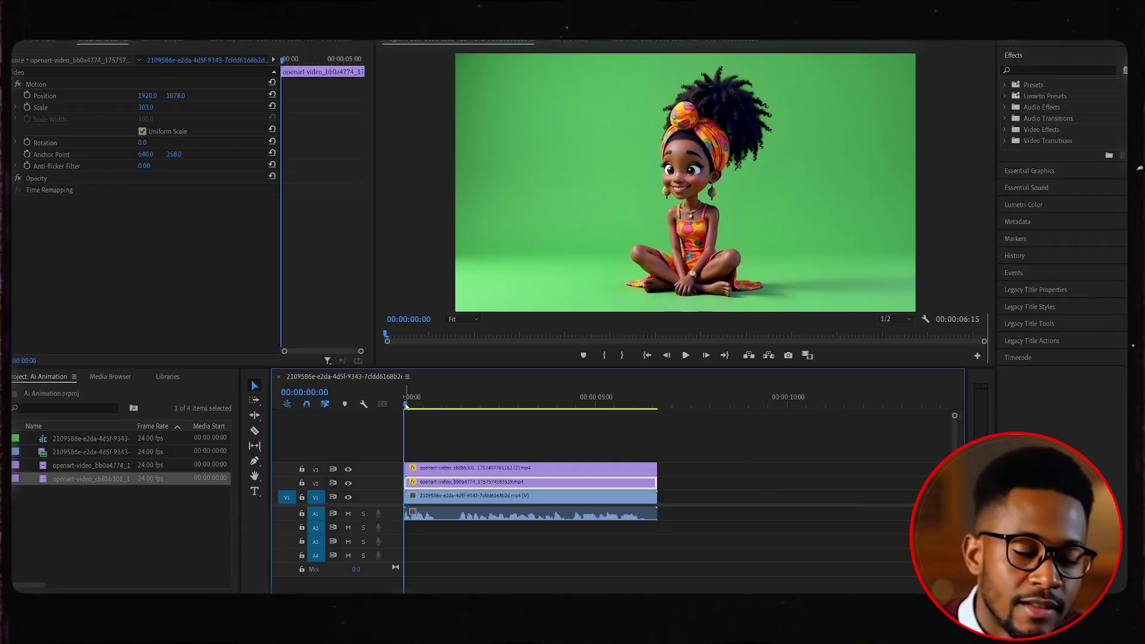
- Export the girl's frame at 00:00:06:14 as a PNG named "scene girl" to the Desktop
{"action": "left_click_drag", "start_coordinate": [406, 406], "coordinate": [657, 406]}
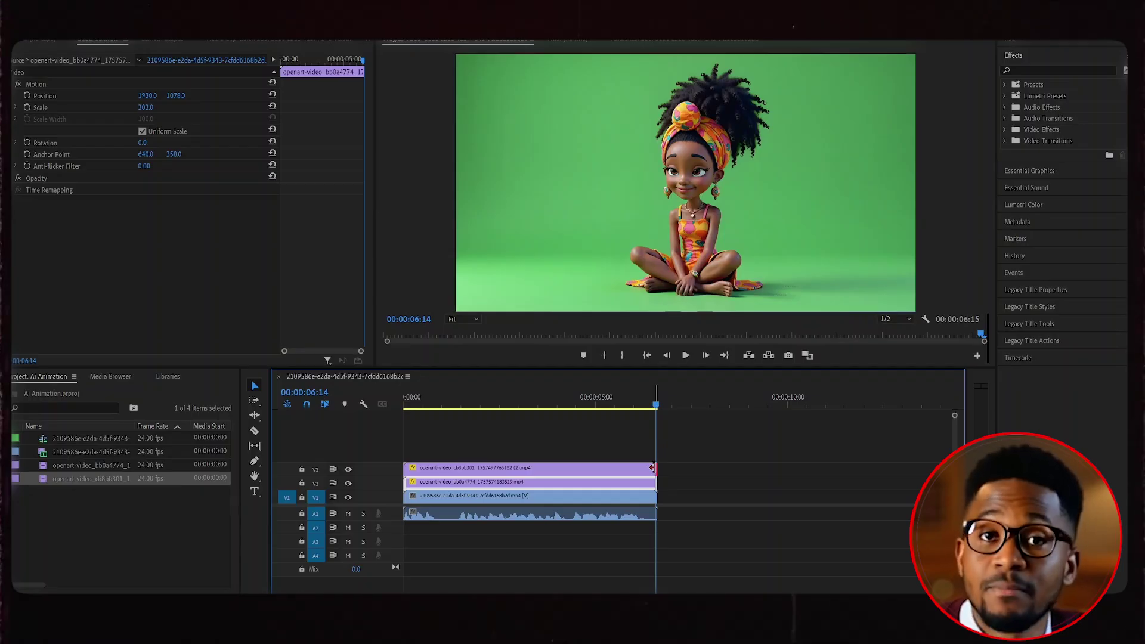
{"action": "left_click", "coordinate": [654, 444]}
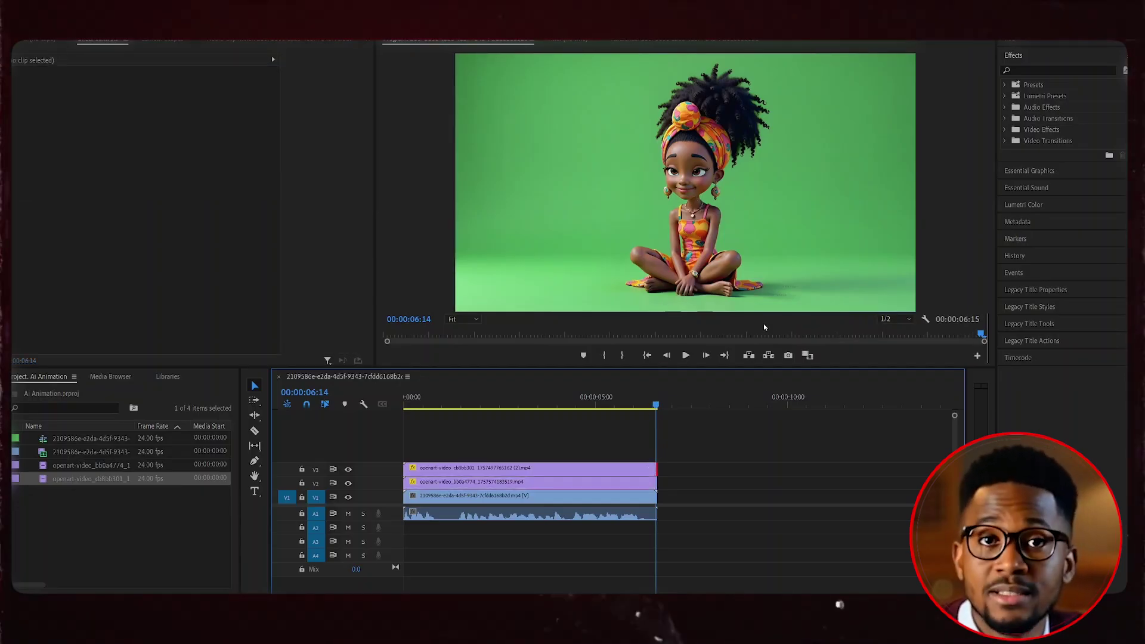
{"action": "left_click", "coordinate": [789, 355]}
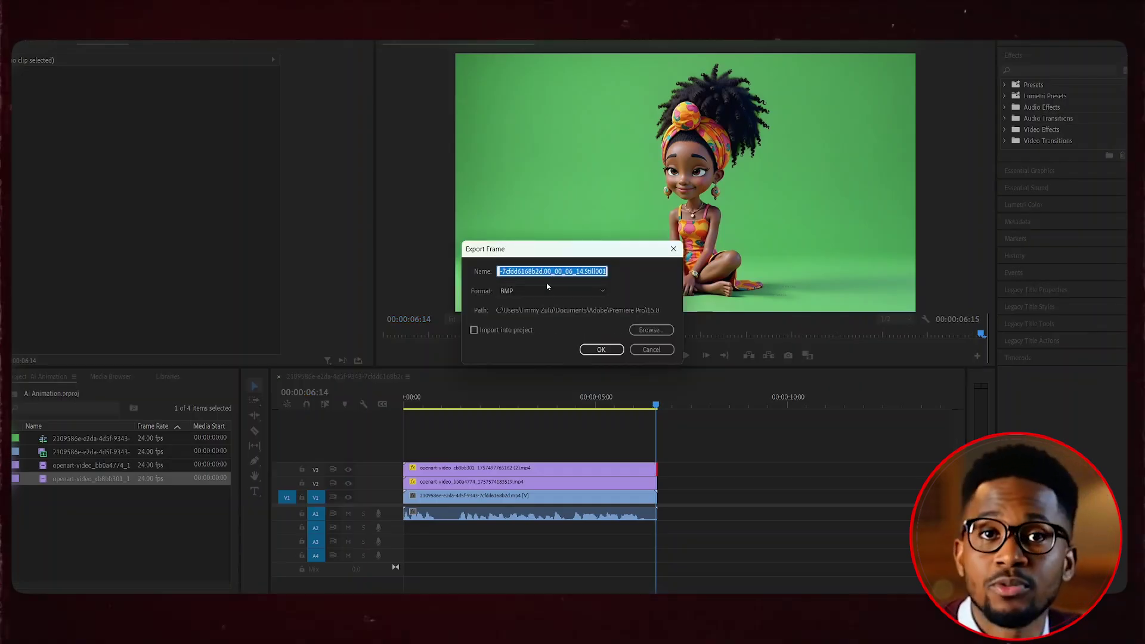
{"action": "type", "text": "scene girl"}
{"action": "left_click", "coordinate": [566, 292]}
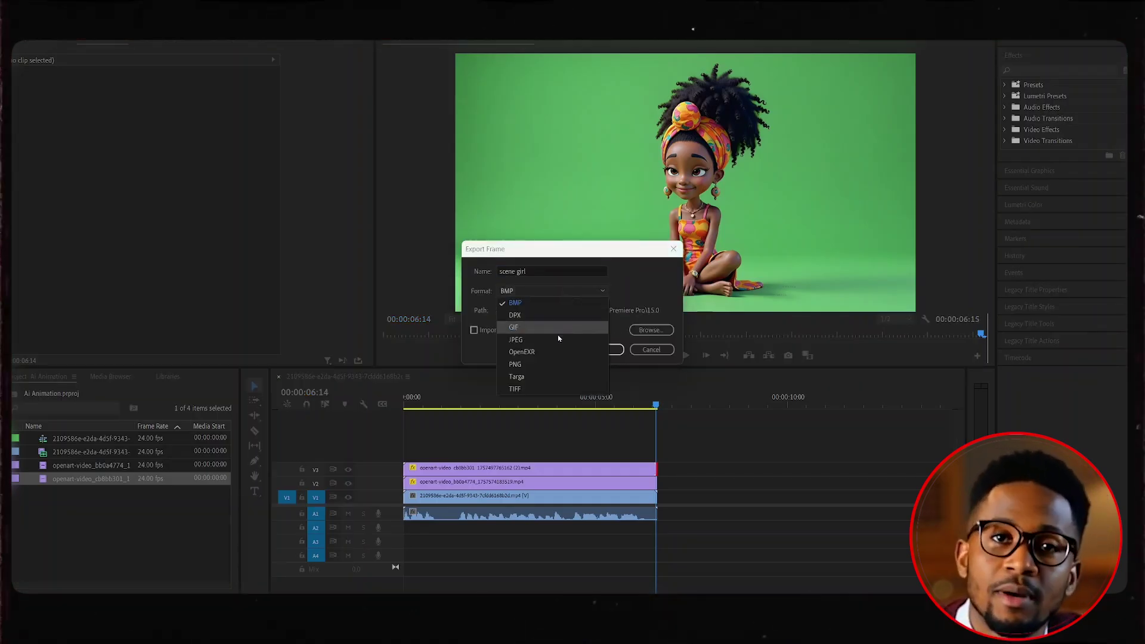
{"action": "left_click", "coordinate": [557, 364]}
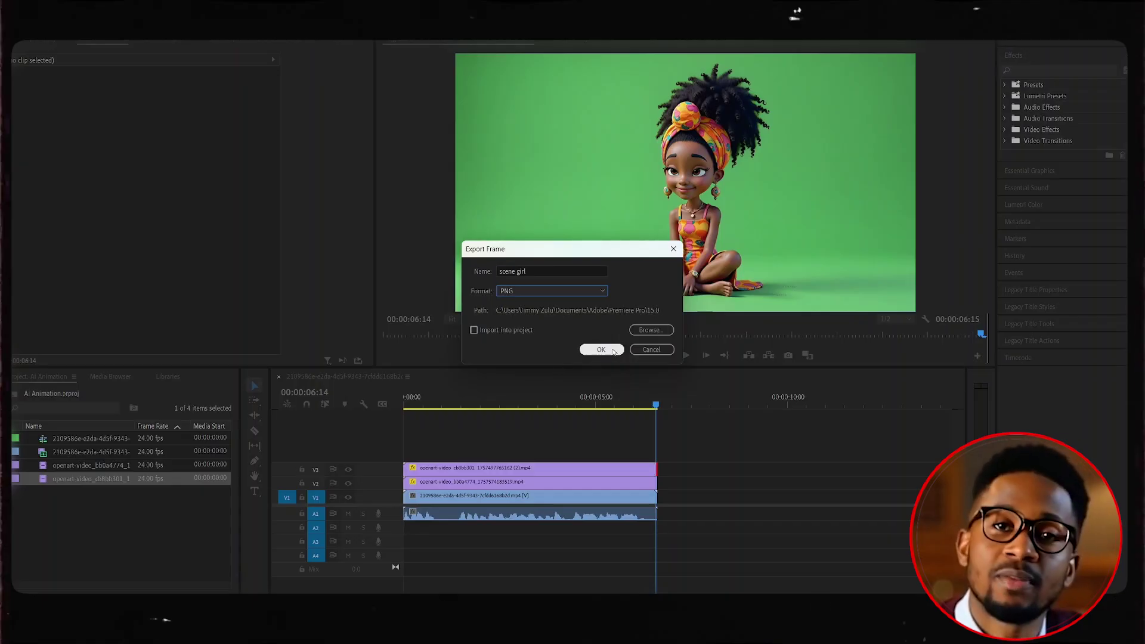
{"action": "left_click", "coordinate": [648, 331]}
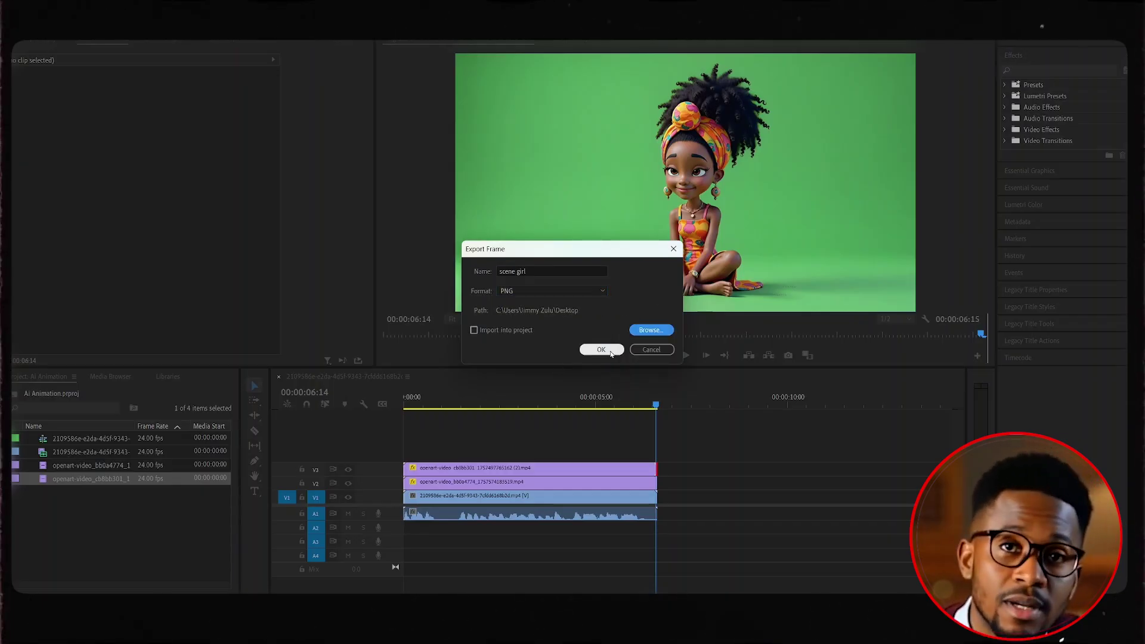
{"action": "left_click", "coordinate": [609, 351]}
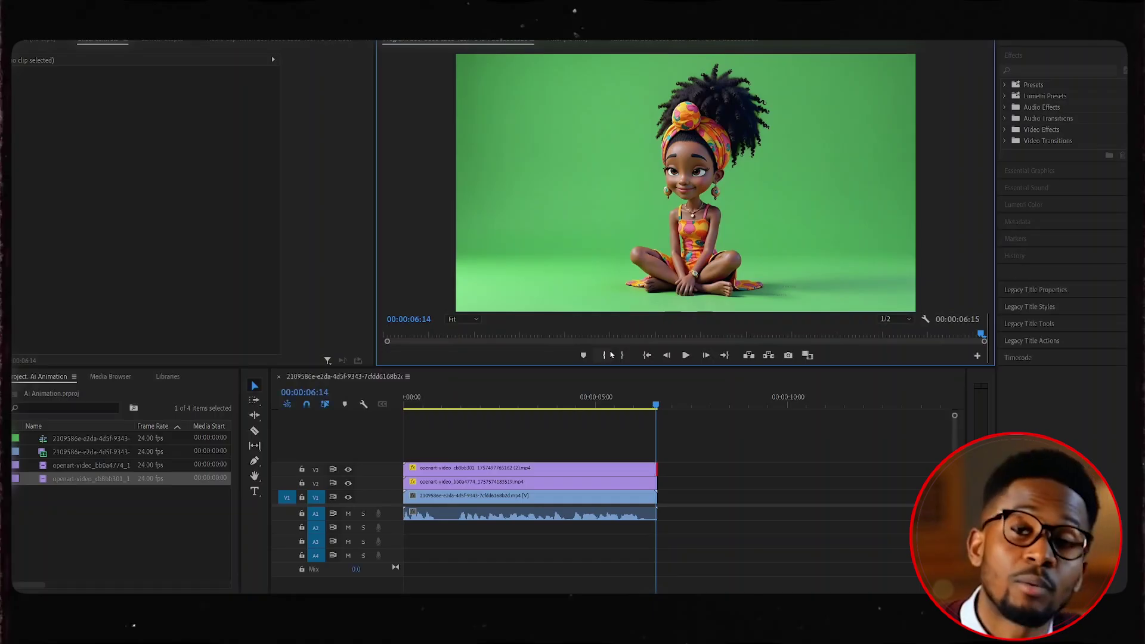
- Hide track V3 and export the boy's frame as a PNG named "scene 2 boy" to the Desktop
{"action": "left_click", "coordinate": [348, 469]}
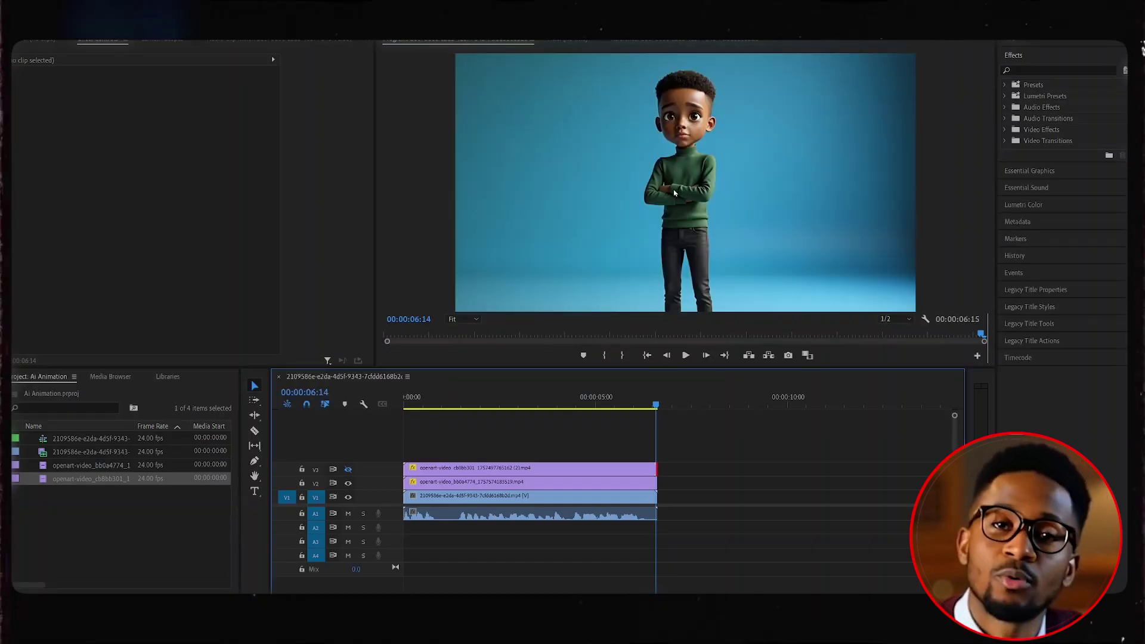
{"action": "left_click", "coordinate": [787, 356]}
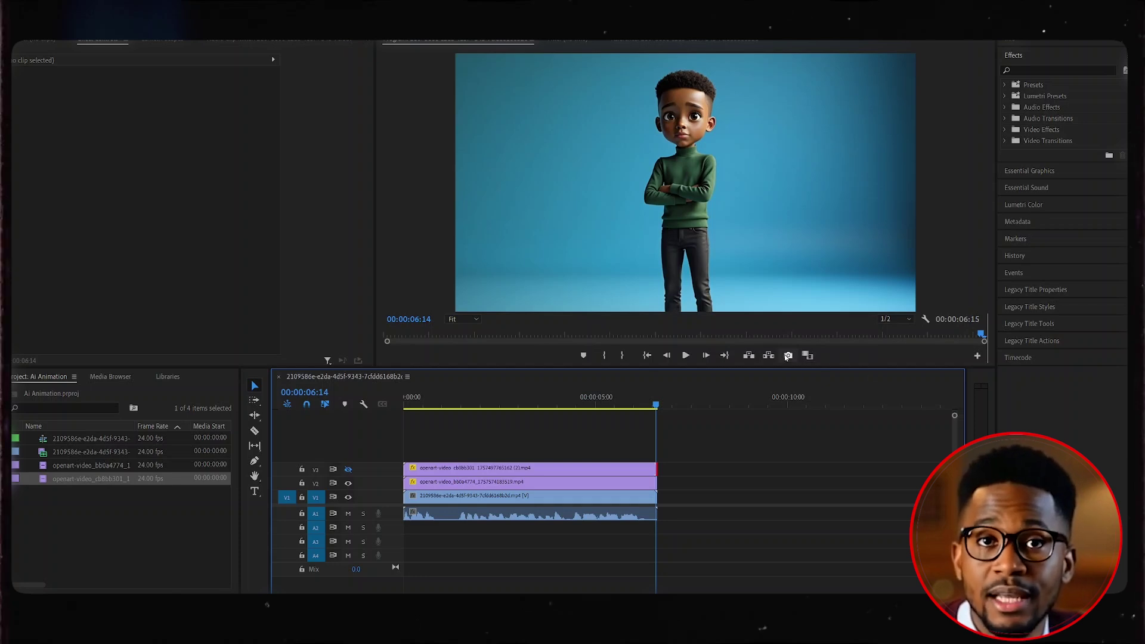
{"action": "type", "text": "scene 2 boy"}
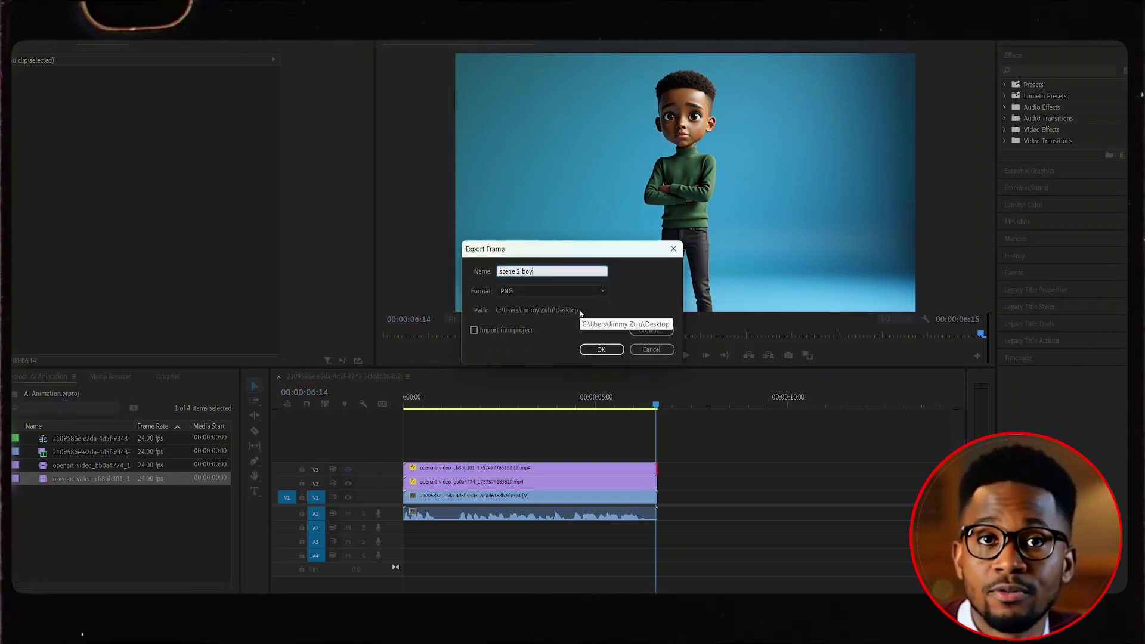
{"action": "left_click", "coordinate": [601, 350]}
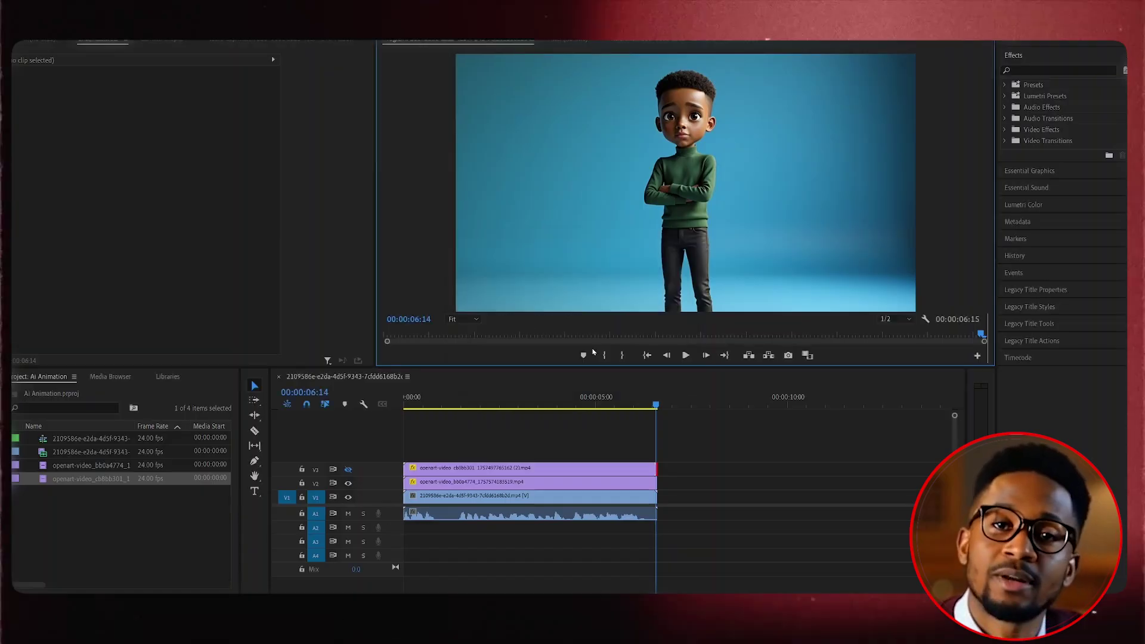
- Hide track V2 and export the man's frame as a PNG named "scene two man" to the Desktop
{"action": "left_click", "coordinate": [348, 484]}
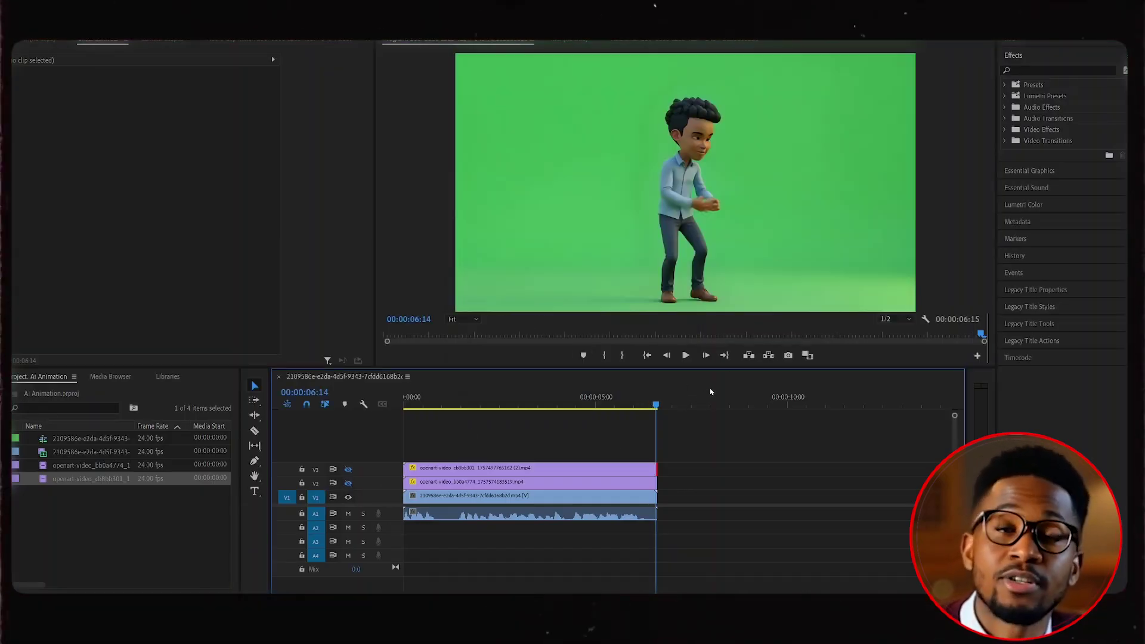
{"action": "left_click", "coordinate": [788, 355]}
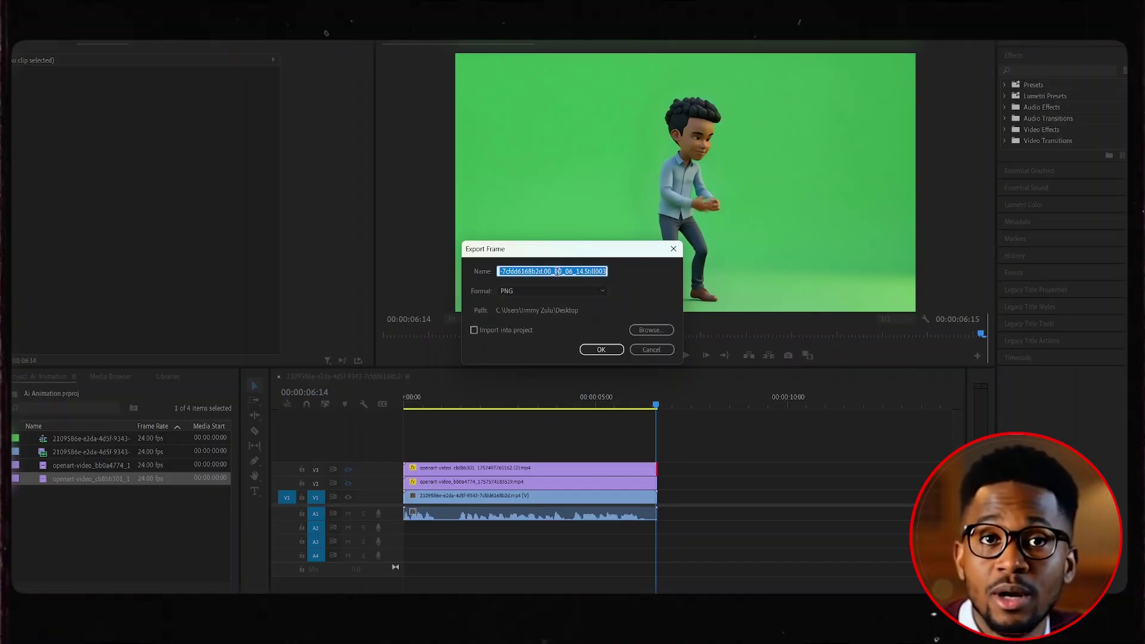
{"action": "type", "text": "sc"}
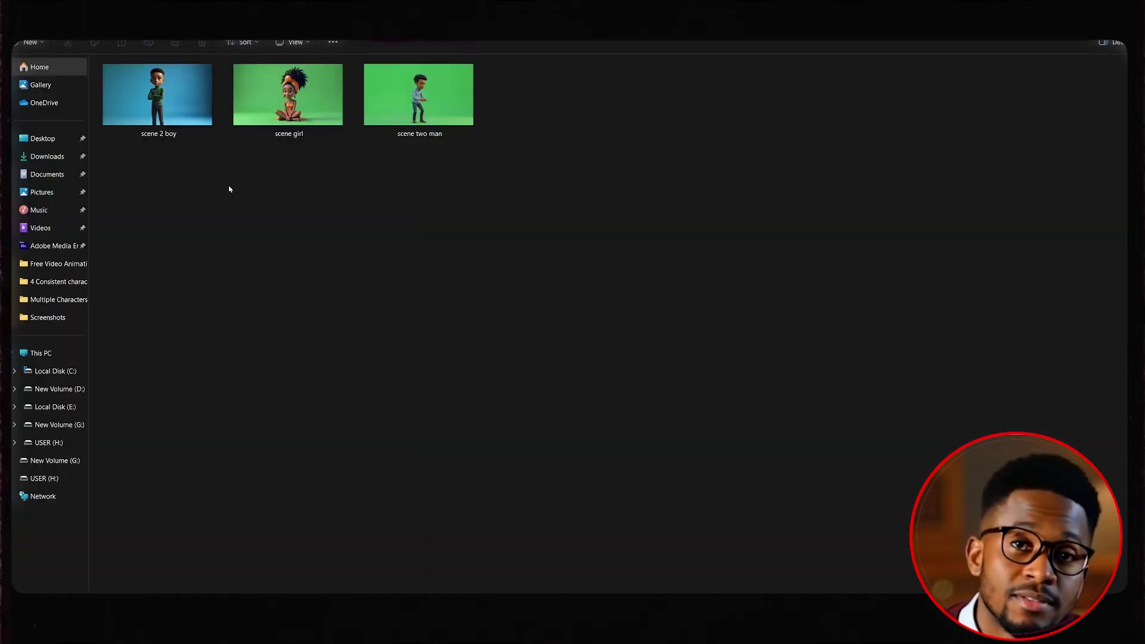
- Switch to OpenArt, generate 10-second Kling 2.1 continuation videos from the exported scene frames, and download the finished clips
{"action": "left_click", "coordinate": [288, 95]}
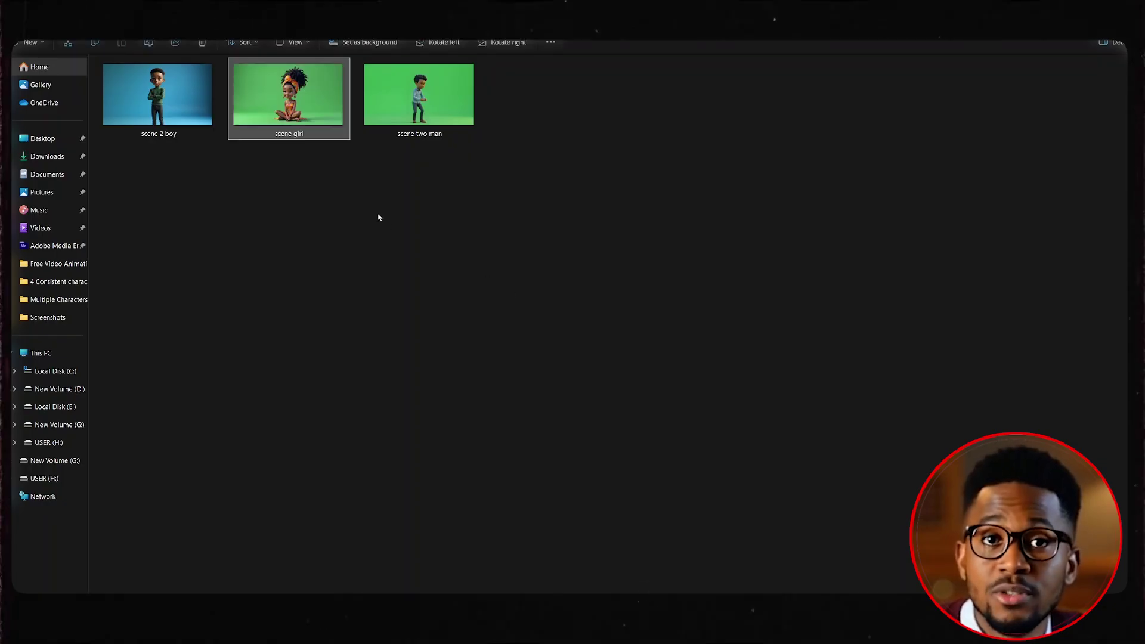
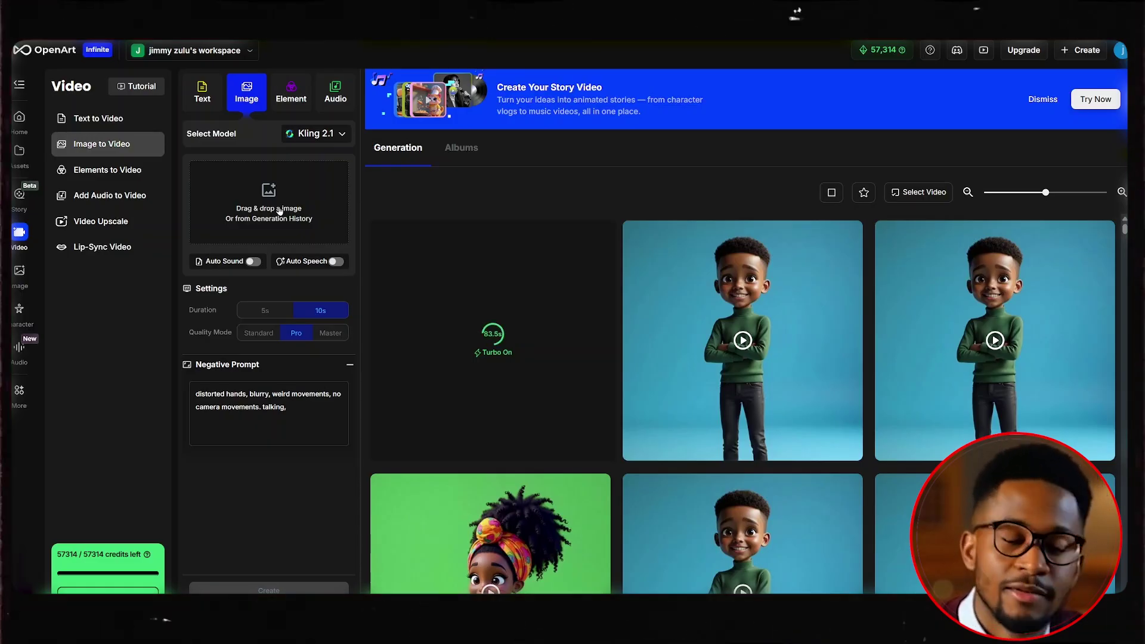
{"action": "mouse_move", "coordinate": [281, 214]}
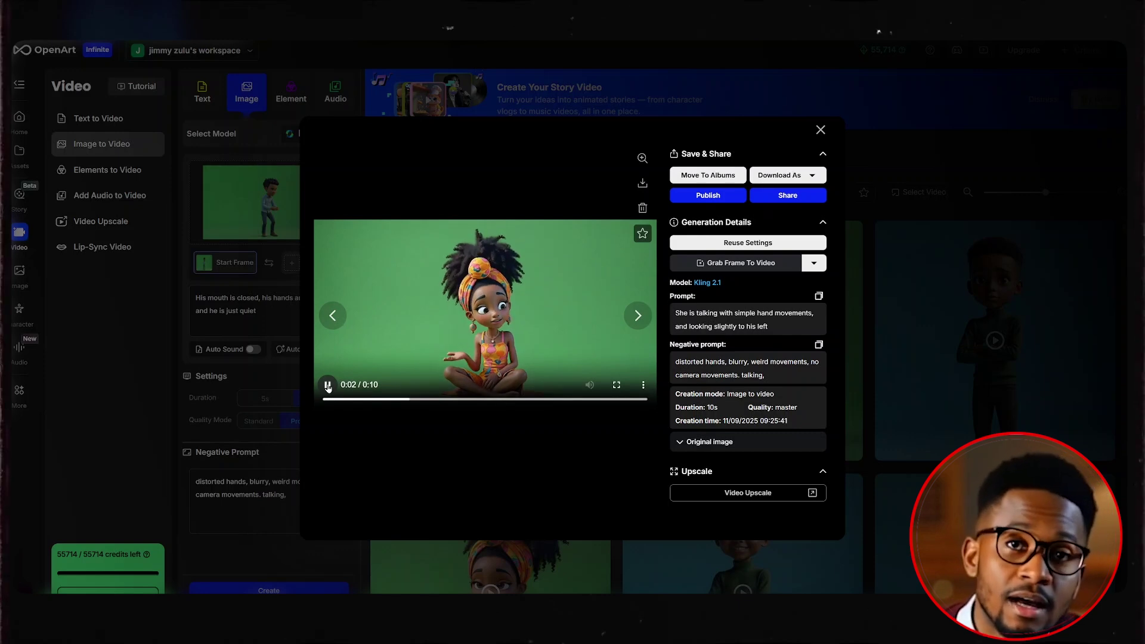
{"action": "key", "text": "Right"}
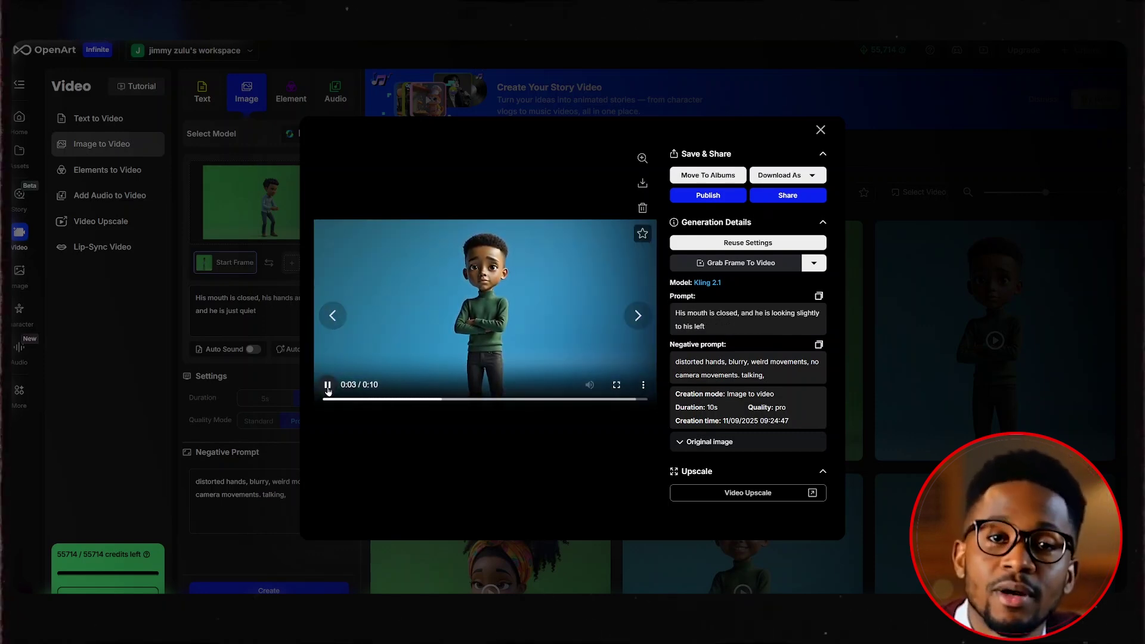
{"action": "left_click", "coordinate": [642, 183]}
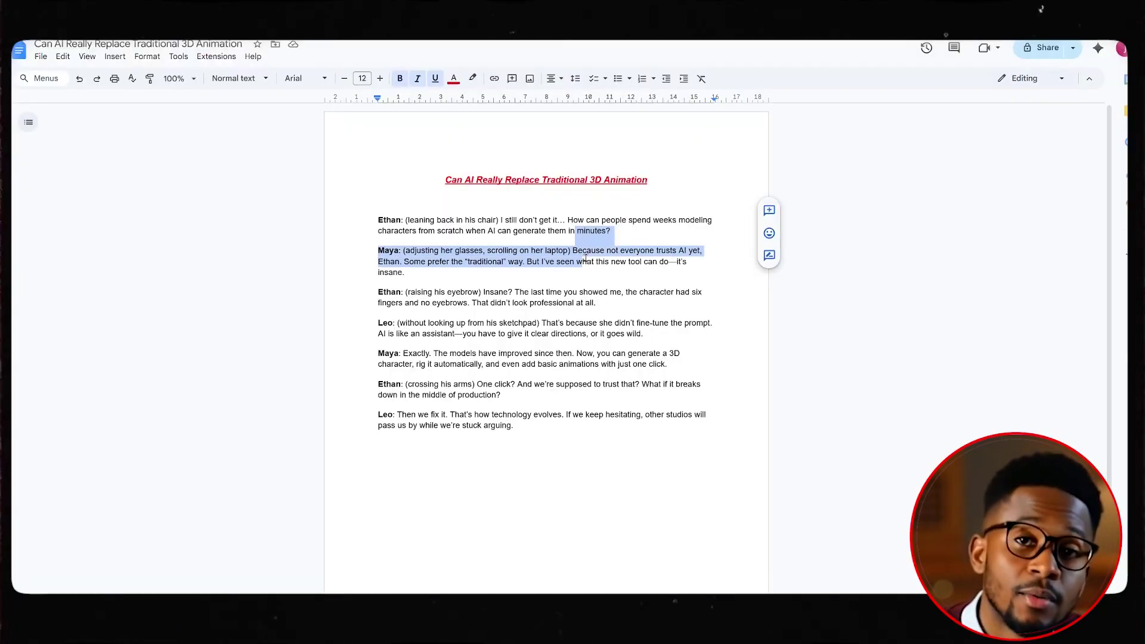
- Copy Maya's first spoken line from the Google Docs script and replace the existing text in ElevenLabs with it
{"action": "left_click", "coordinate": [590, 251]}
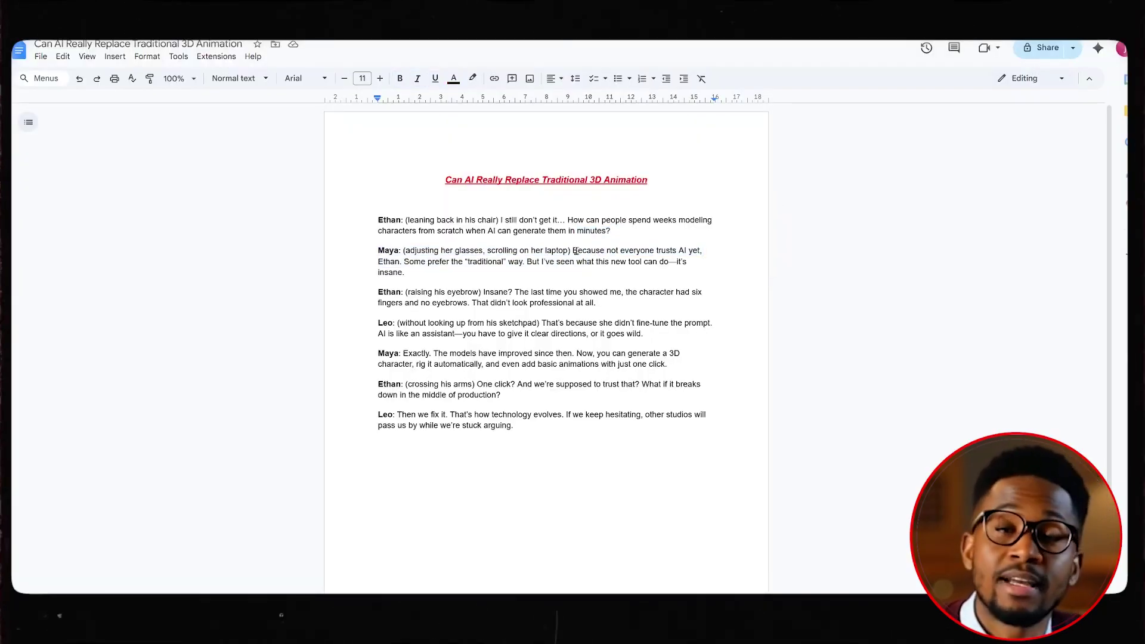
{"action": "left_click_drag", "start_coordinate": [573, 251], "coordinate": [695, 274]}
{"action": "key", "text": "ctrl+c"}
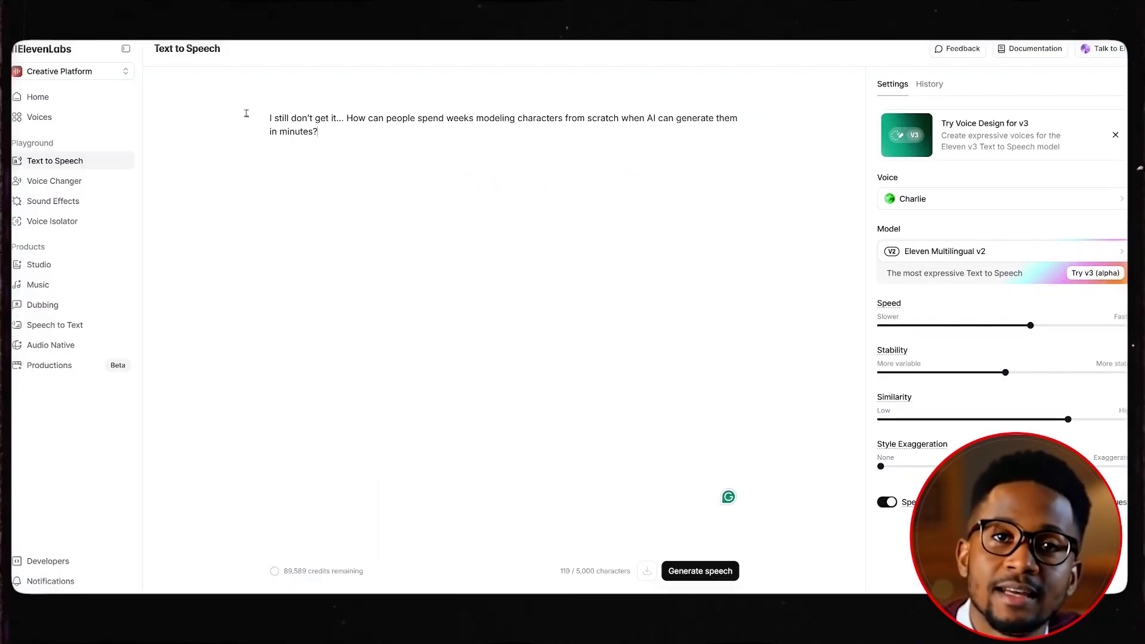
{"action": "key", "text": "ctrl+a"}
{"action": "right_click", "coordinate": [322, 113]}
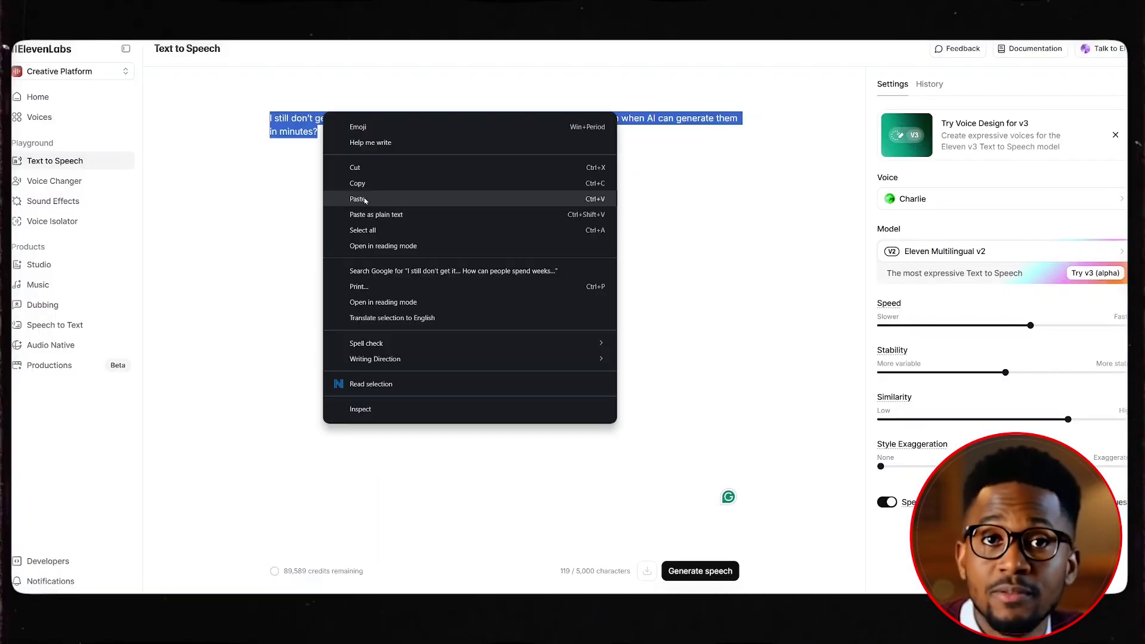
{"action": "left_click", "coordinate": [363, 194]}
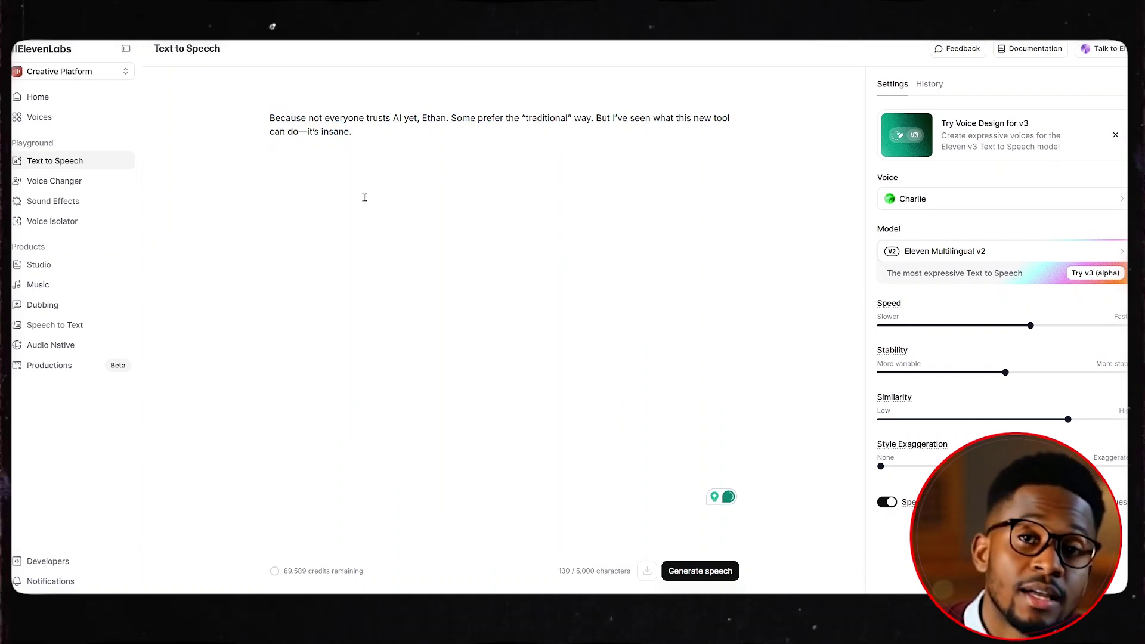
- Select the voice "Natasha - African American Woman" for Maya's line
{"action": "left_click", "coordinate": [937, 207]}
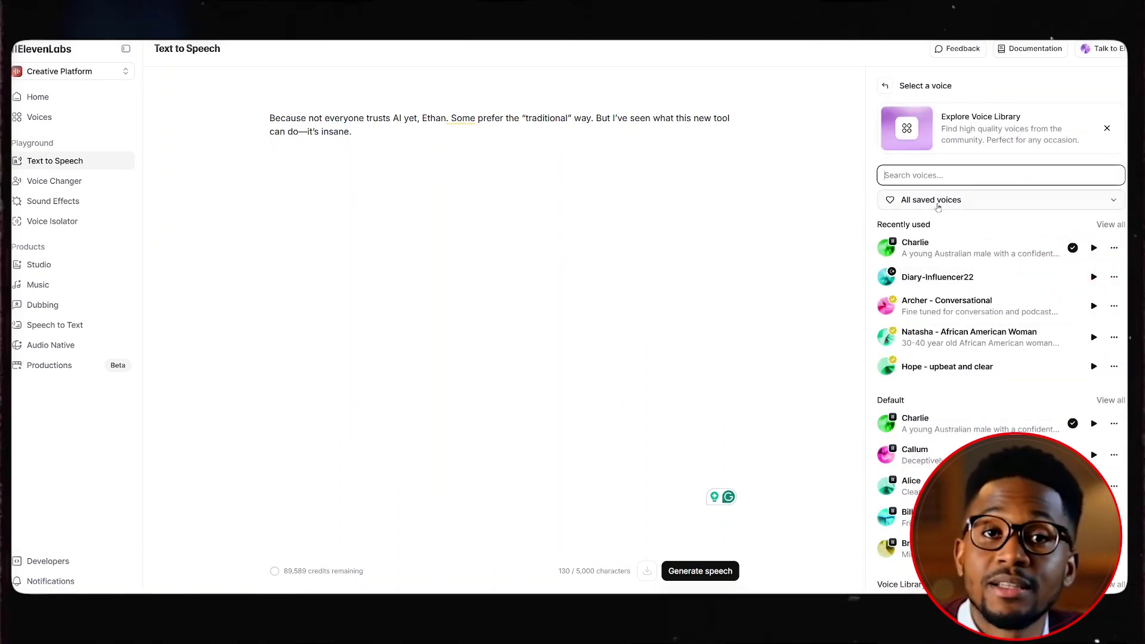
{"action": "left_click", "coordinate": [989, 333]}
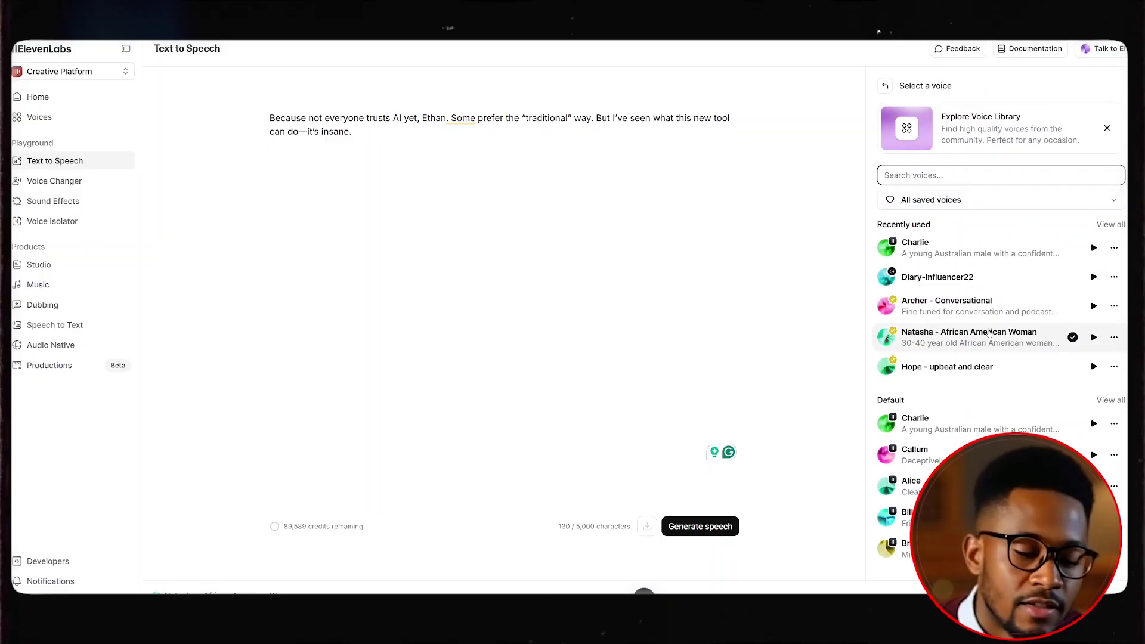
{"action": "left_click", "coordinate": [988, 333]}
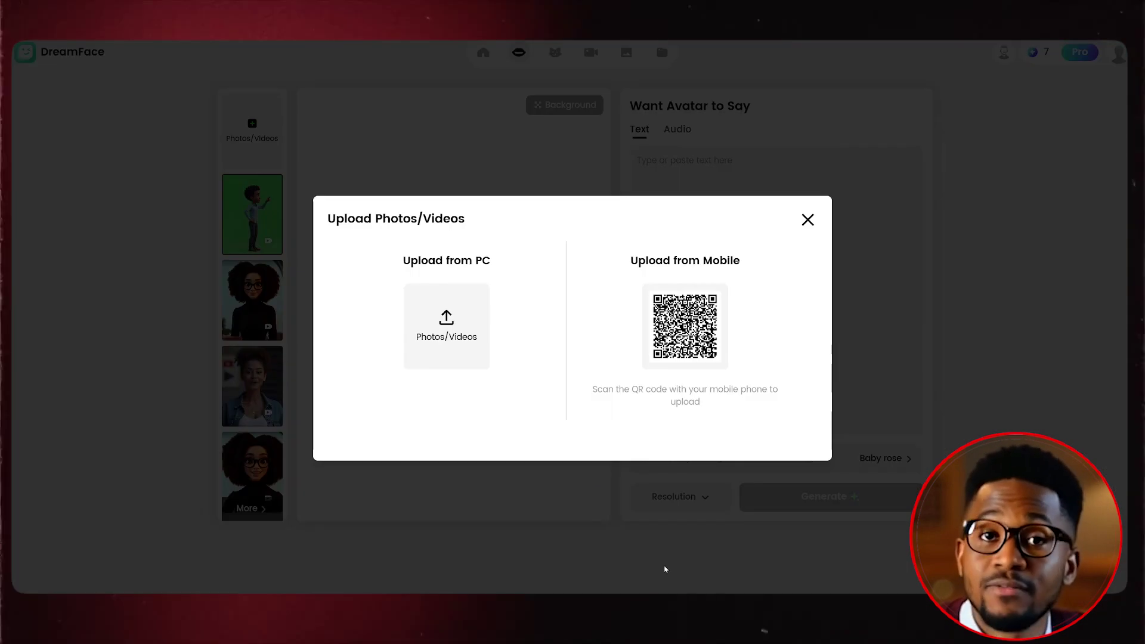
- Upload the girl's clip to DreamFace, lip-sync it to her voice audio, and download the resulting video
{"action": "left_click_drag", "start_coordinate": [665, 567], "coordinate": [483, 330]}
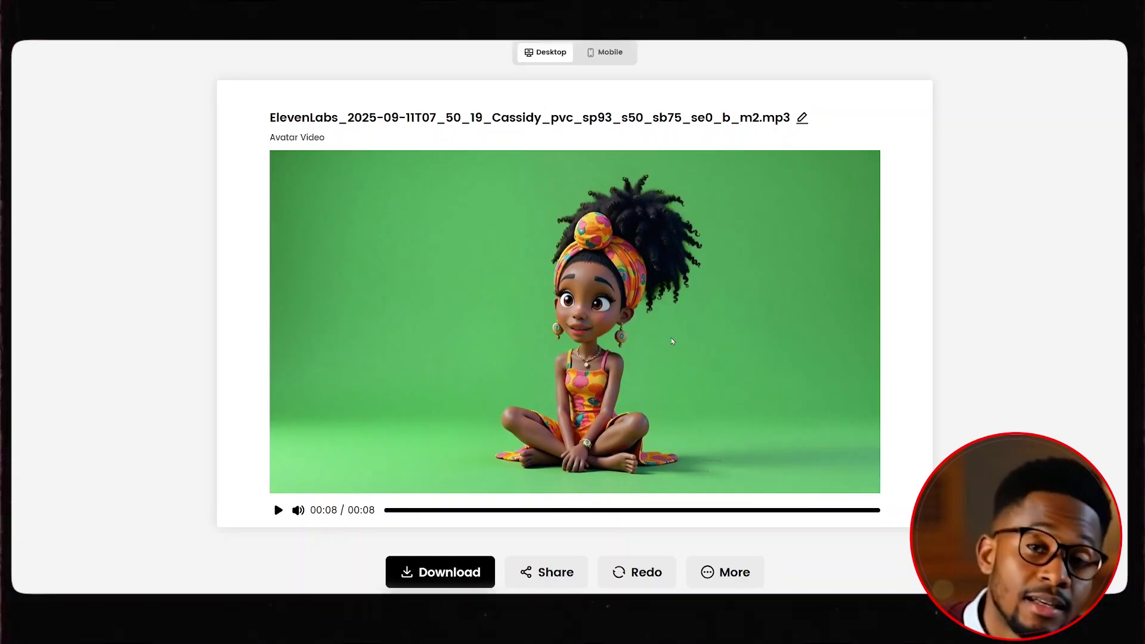
{"action": "left_click", "coordinate": [426, 562]}
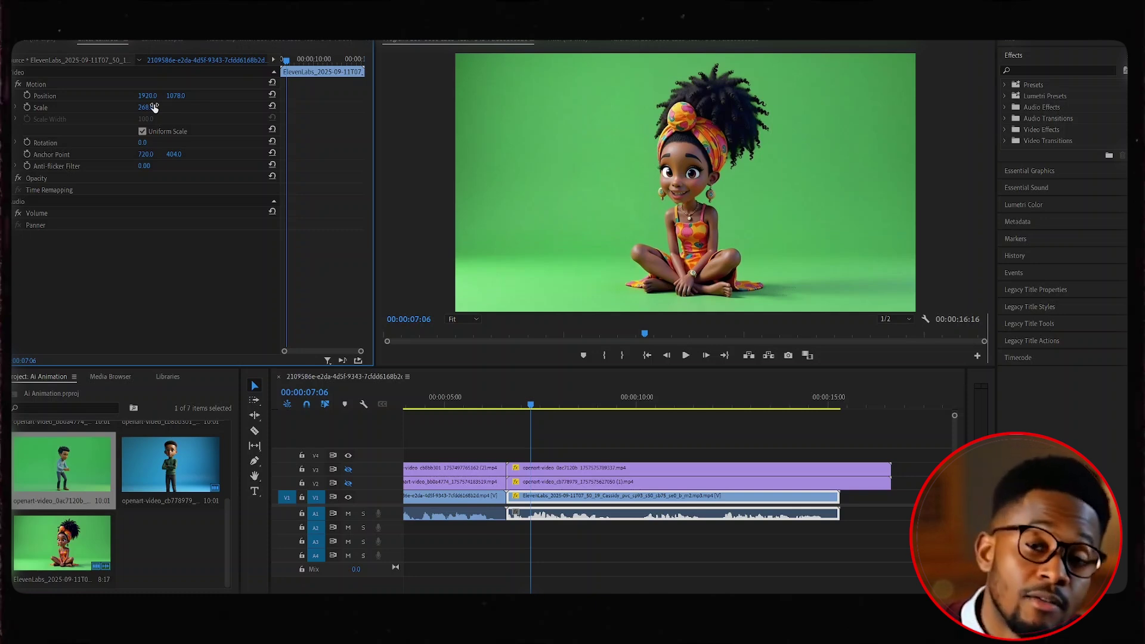
- Switch to Premiere Pro and trim the continuation clips on V2 and V3 to end with the girl's lip-synced clip
{"action": "left_click_drag", "start_coordinate": [891, 481], "coordinate": [841, 500]}
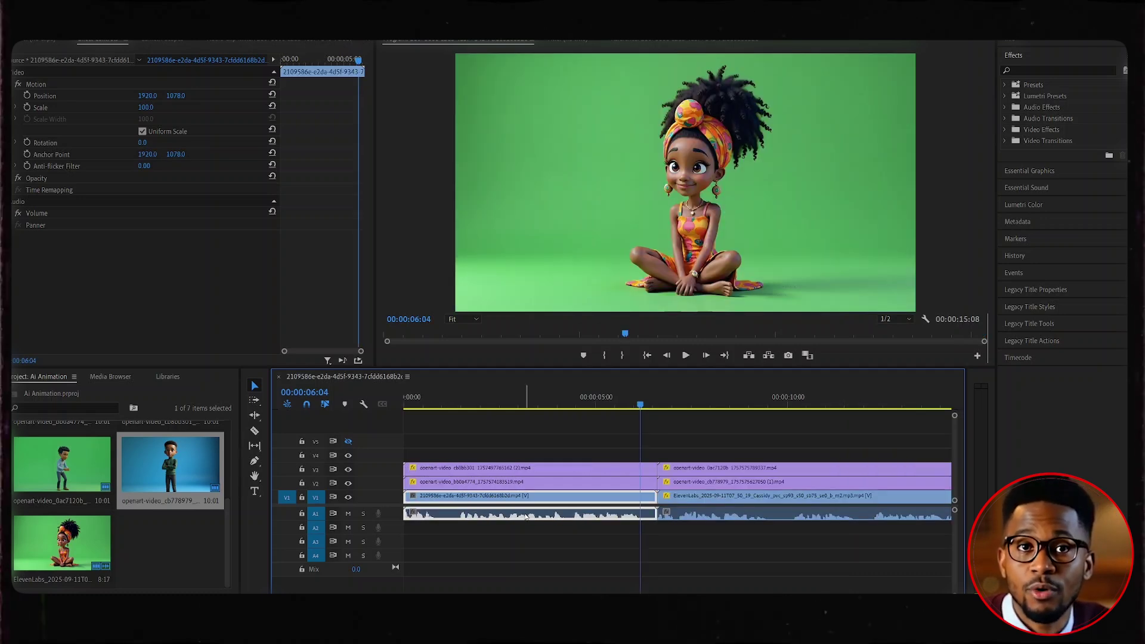
- Extend the living-room background image across the whole sequence and place it on track V1 beneath all character clips
{"action": "left_click", "coordinate": [501, 405]}
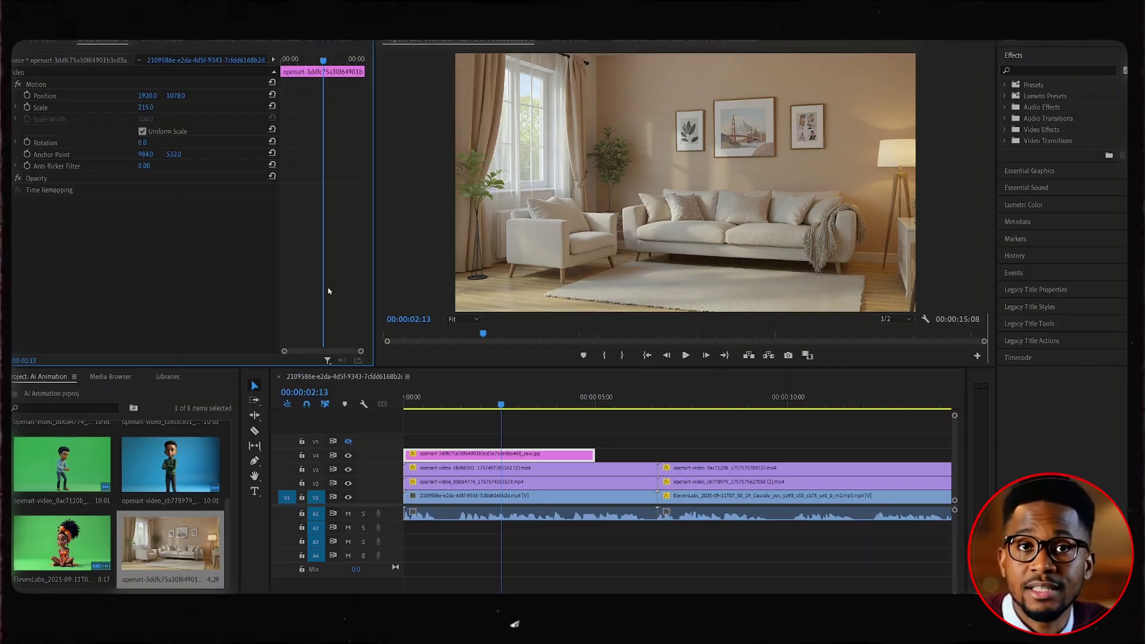
{"action": "left_click_drag", "start_coordinate": [595, 454], "coordinate": [830, 447]}
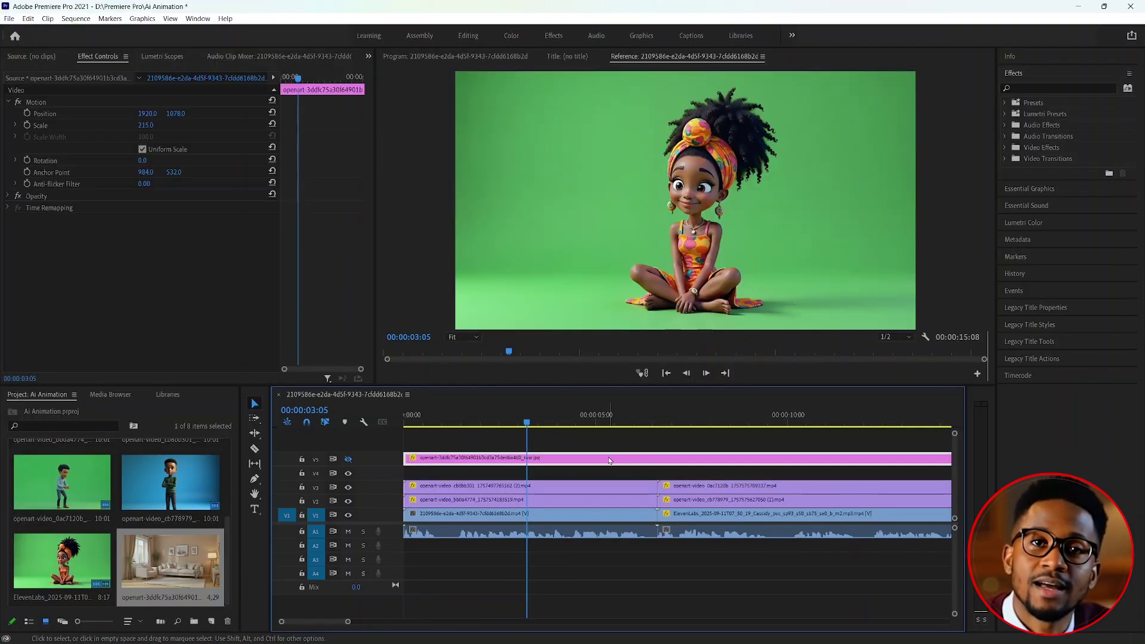
{"action": "left_click", "coordinate": [348, 458]}
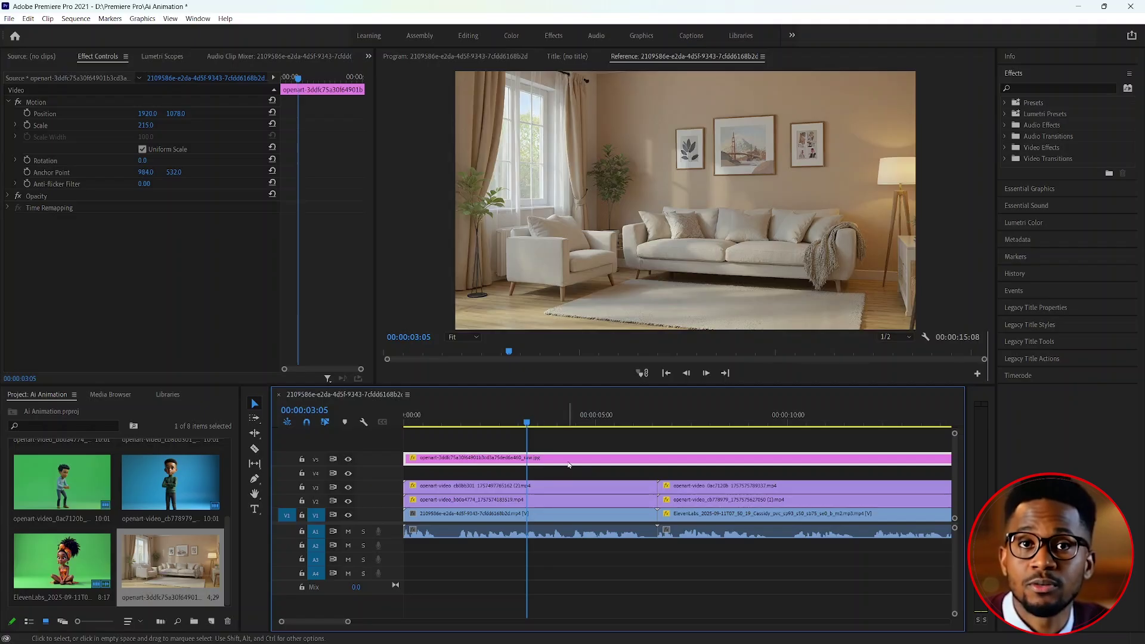
{"action": "left_click_drag", "start_coordinate": [567, 514], "coordinate": [681, 514]}
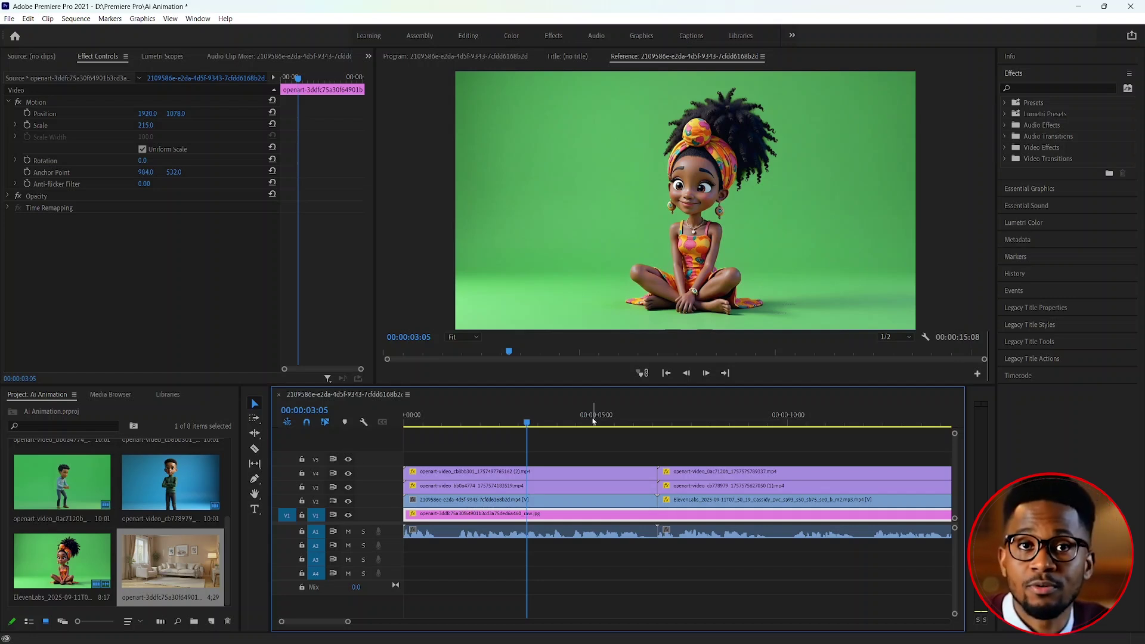
- Apply Ultra Key to the girl's first clip on V4 and sample the green backdrop as the key color
{"action": "left_click", "coordinate": [562, 472]}
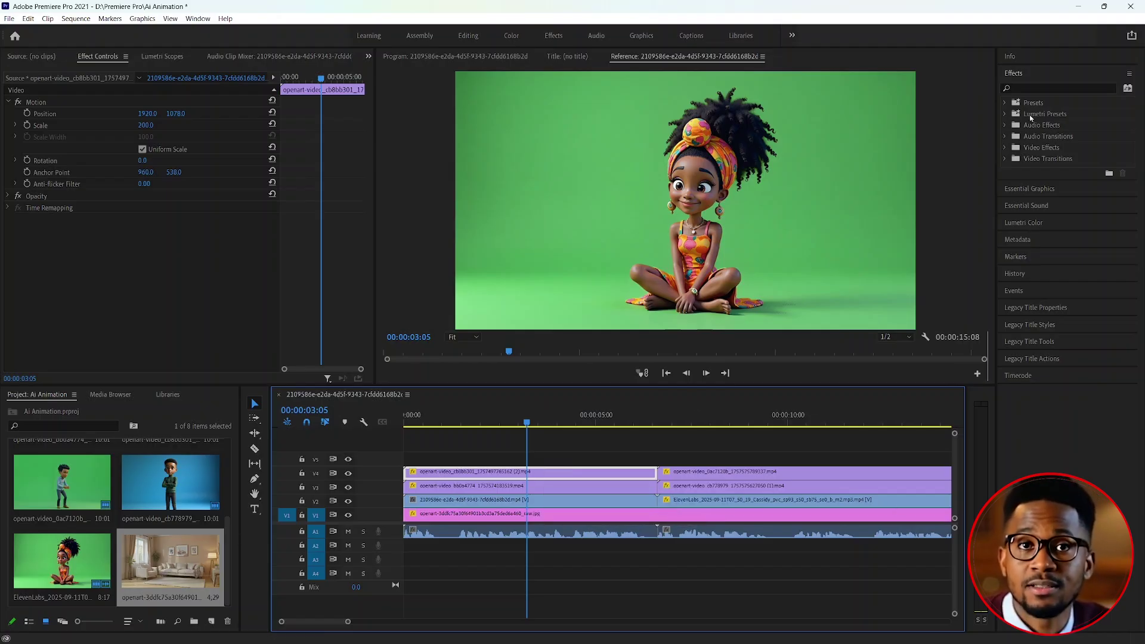
{"action": "left_click", "coordinate": [1022, 88]}
{"action": "type", "text": "ultr"}
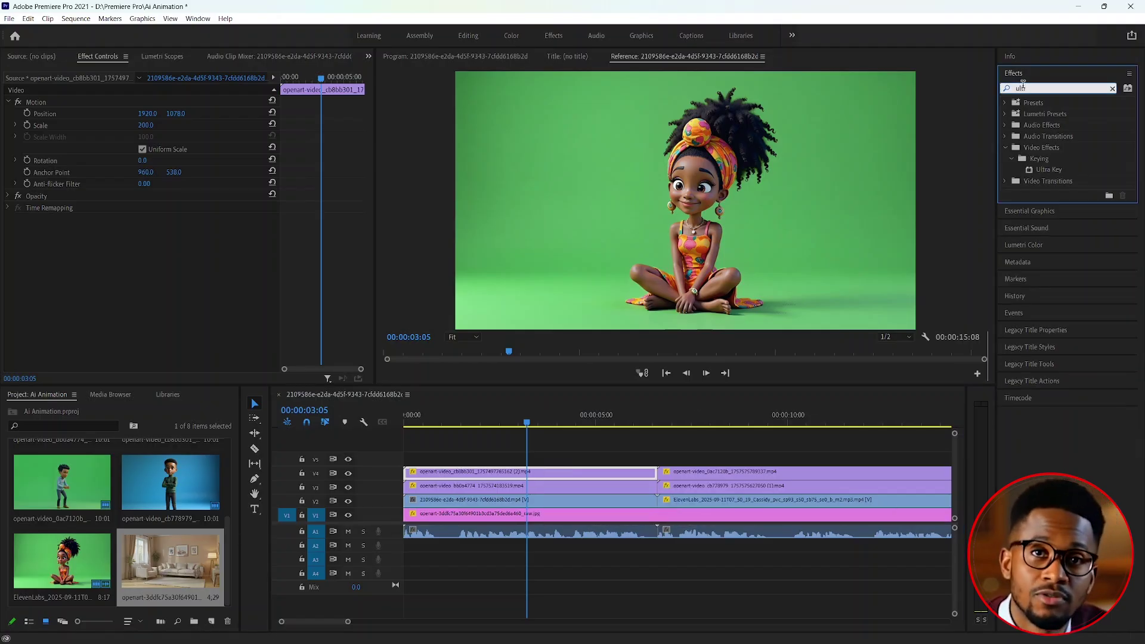
{"action": "left_click_drag", "start_coordinate": [1044, 170], "coordinate": [549, 473]}
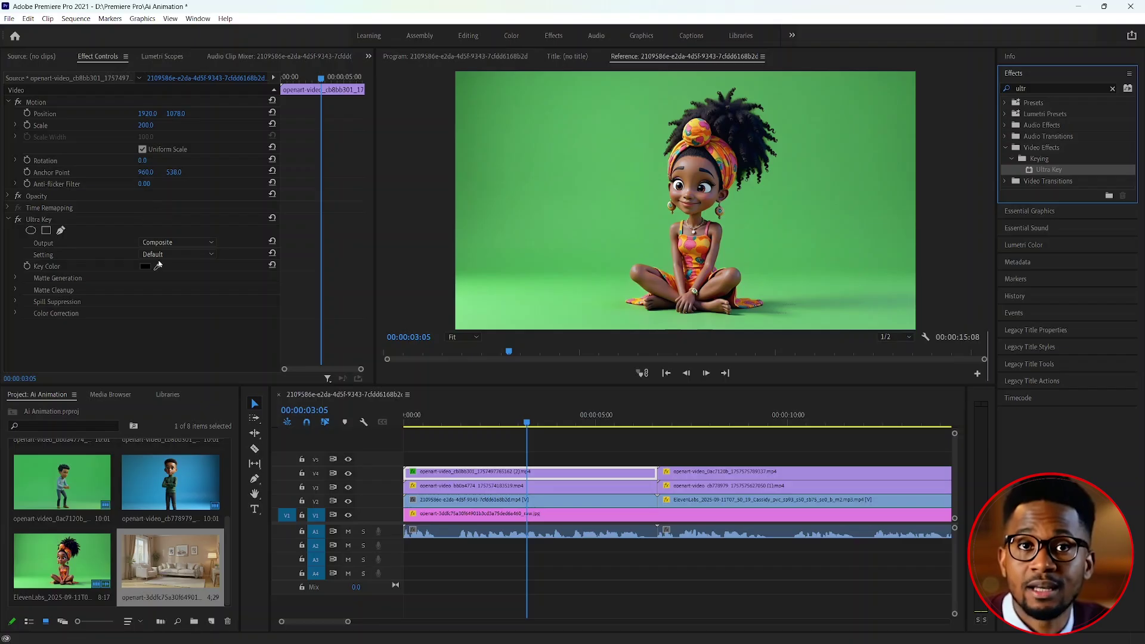
{"action": "left_click_drag", "start_coordinate": [157, 267], "coordinate": [617, 189]}
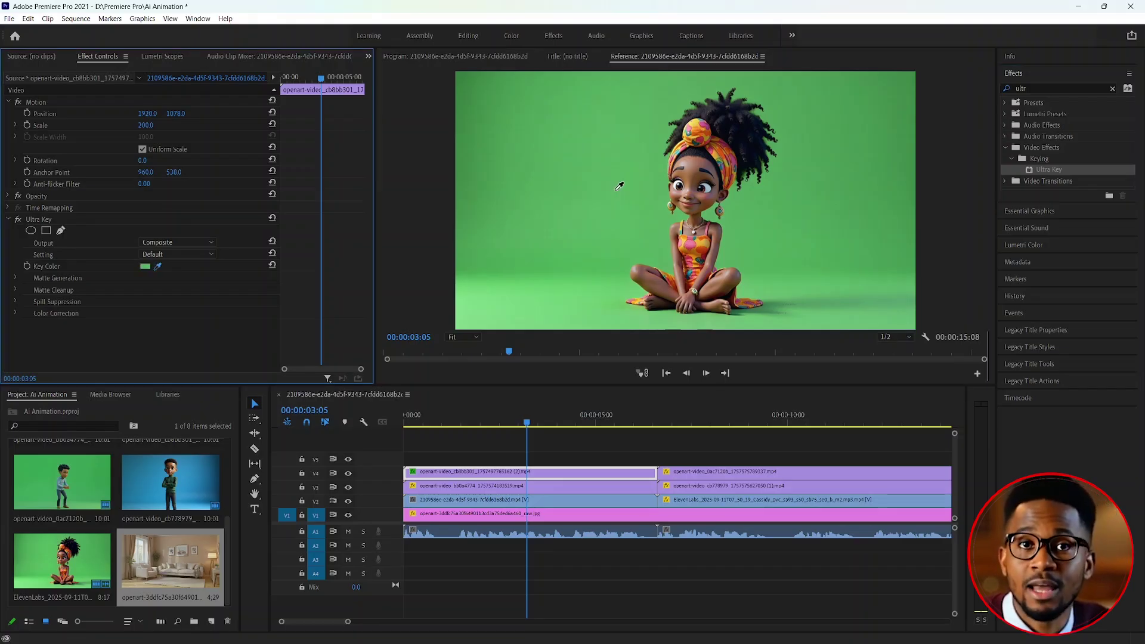
{"action": "left_click_drag", "start_coordinate": [619, 186], "coordinate": [617, 189]}
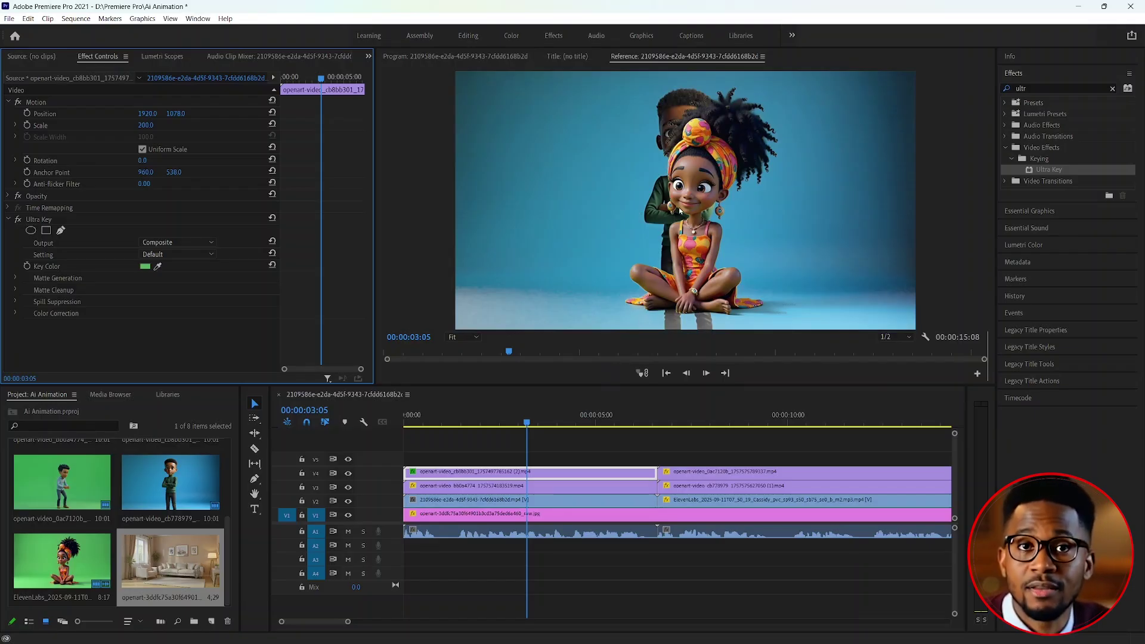
- Hide track V4, apply Ultra Key to the boy's first clip on V3, and sample the blue backdrop as its key color
{"action": "left_click", "coordinate": [556, 486]}
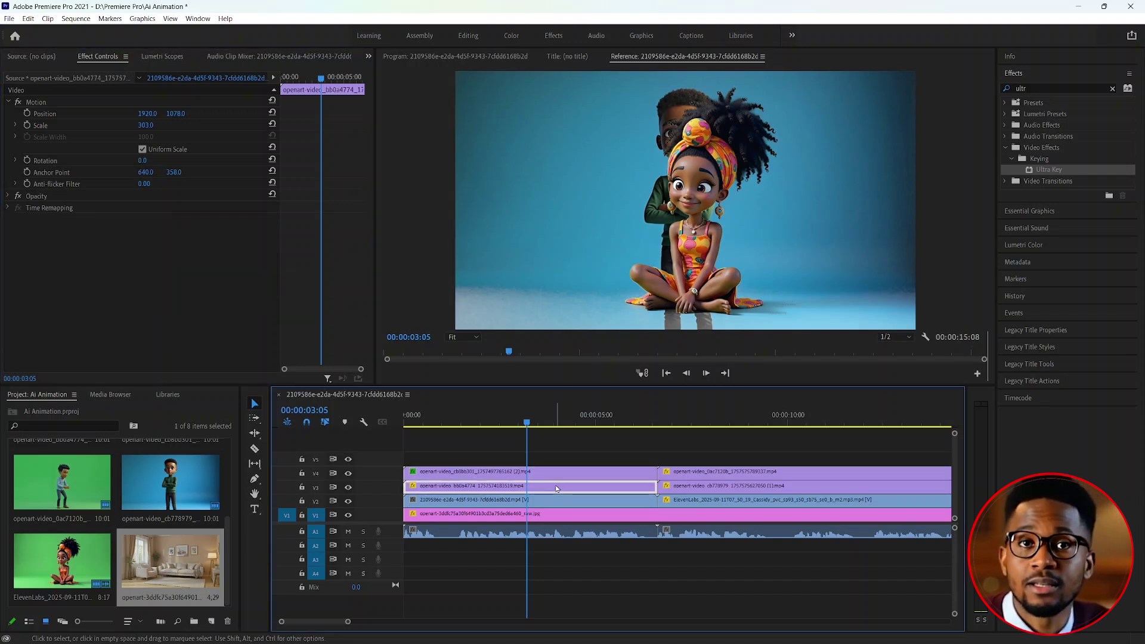
{"action": "left_click", "coordinate": [349, 474]}
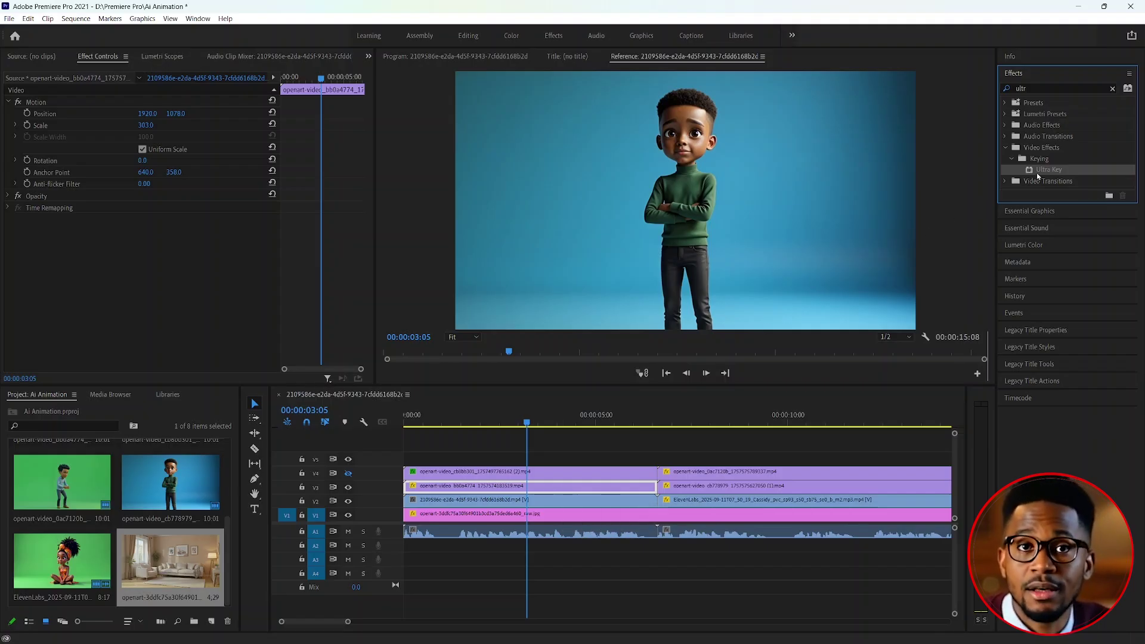
{"action": "left_click_drag", "start_coordinate": [865, 229], "coordinate": [555, 489]}
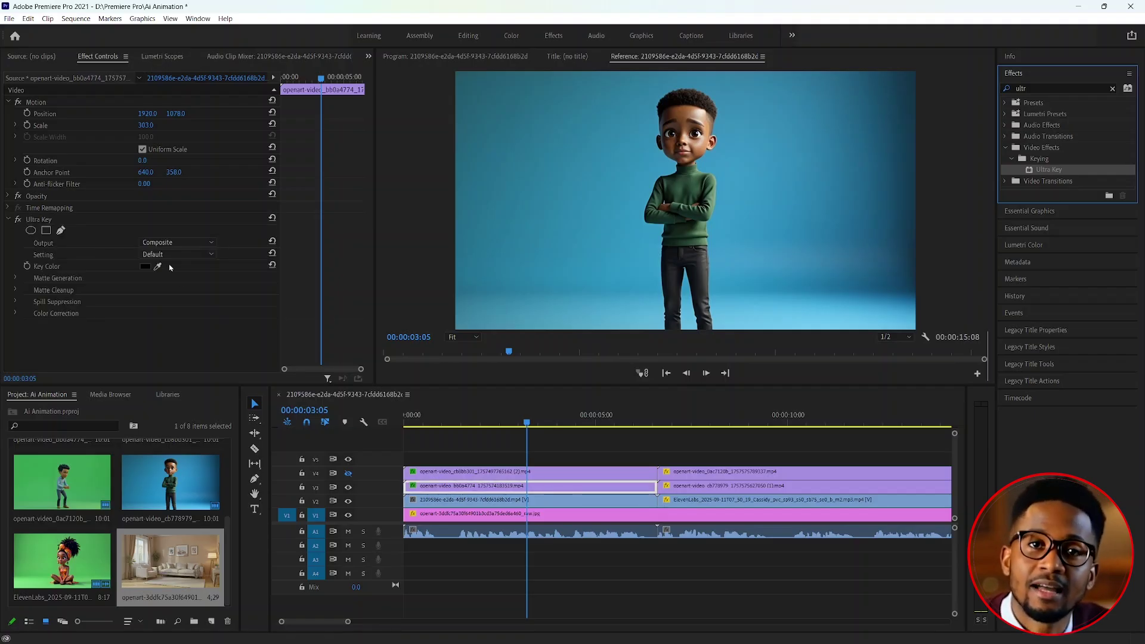
{"action": "left_click", "coordinate": [158, 268]}
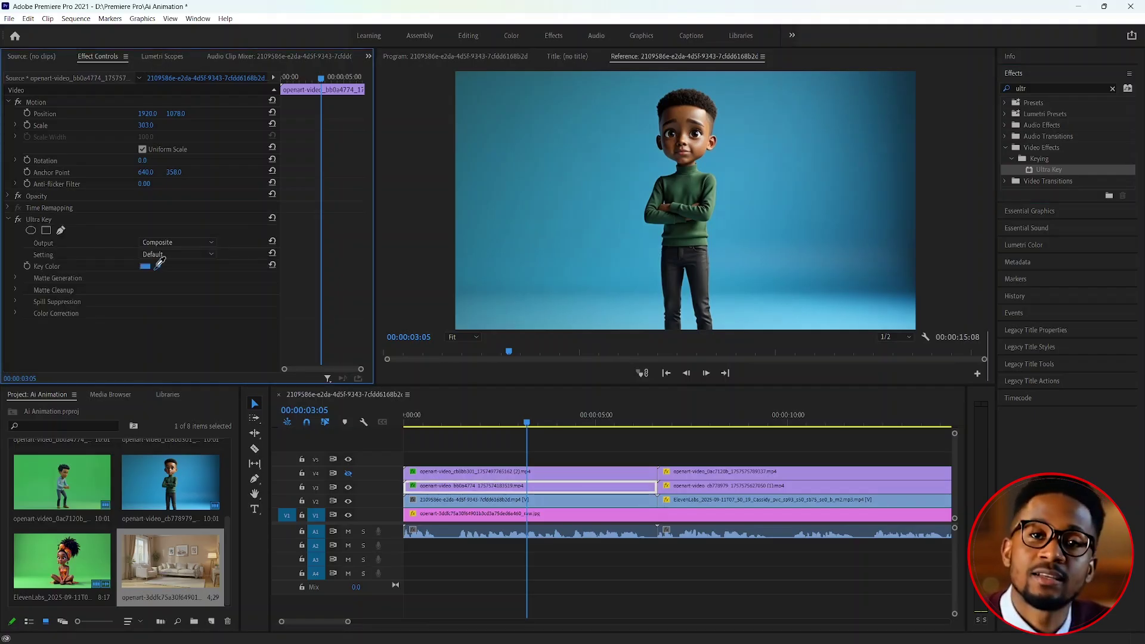
{"action": "left_click_drag", "start_coordinate": [159, 263], "coordinate": [599, 180]}
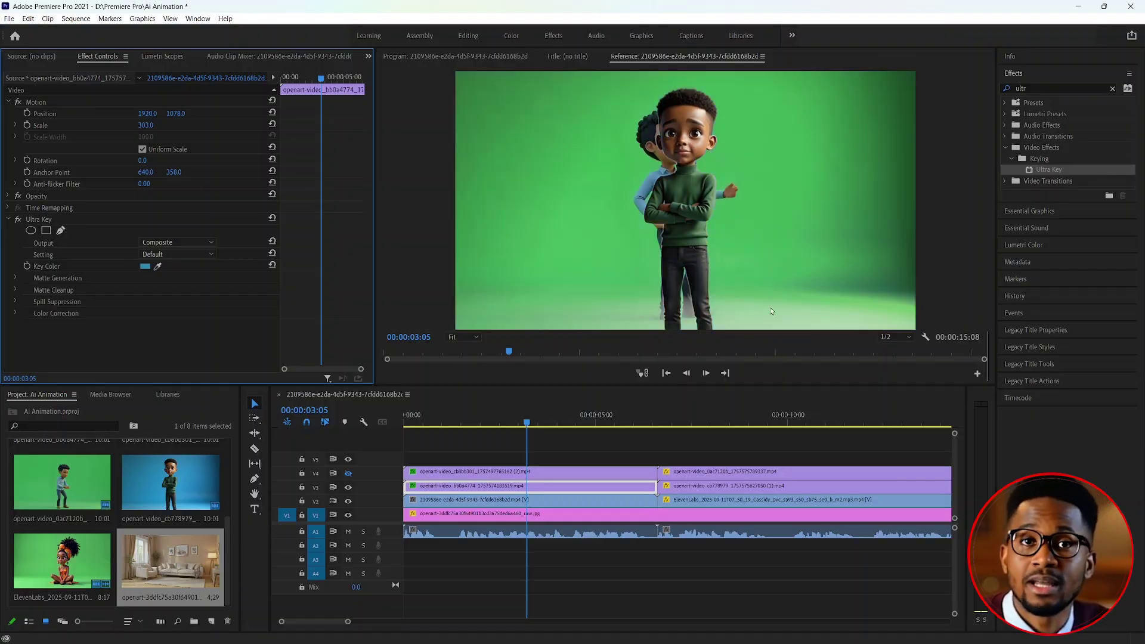
- Check the Ultra Key settings on the first V4 and V2 clips and preview the composite at 00:00:04:16
{"action": "left_click", "coordinate": [434, 474]}
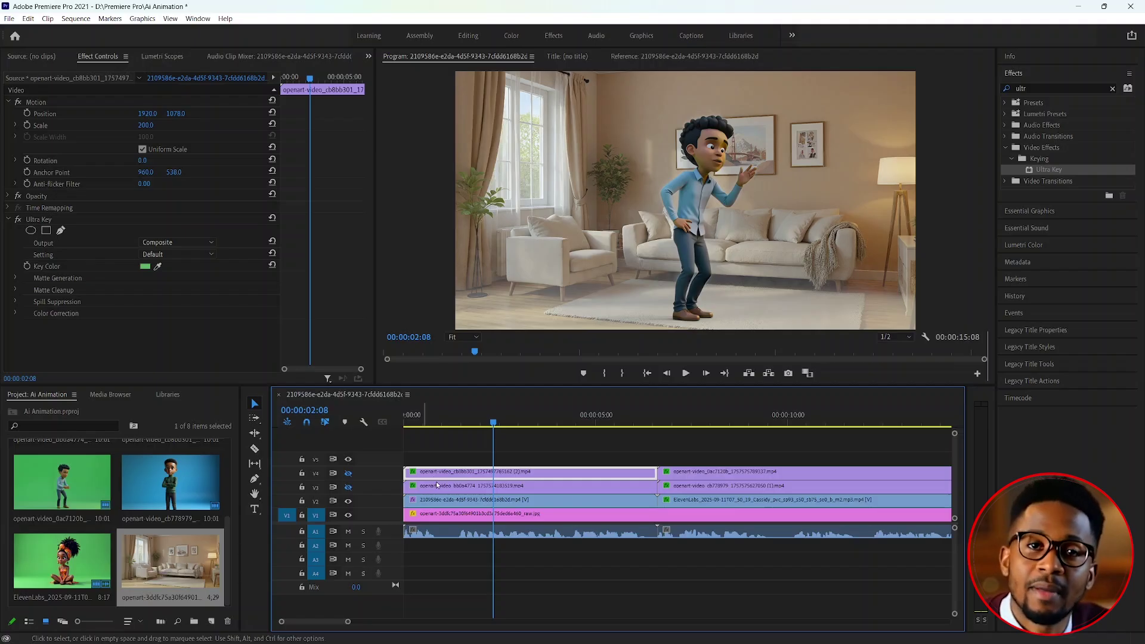
{"action": "left_click", "coordinate": [438, 501]}
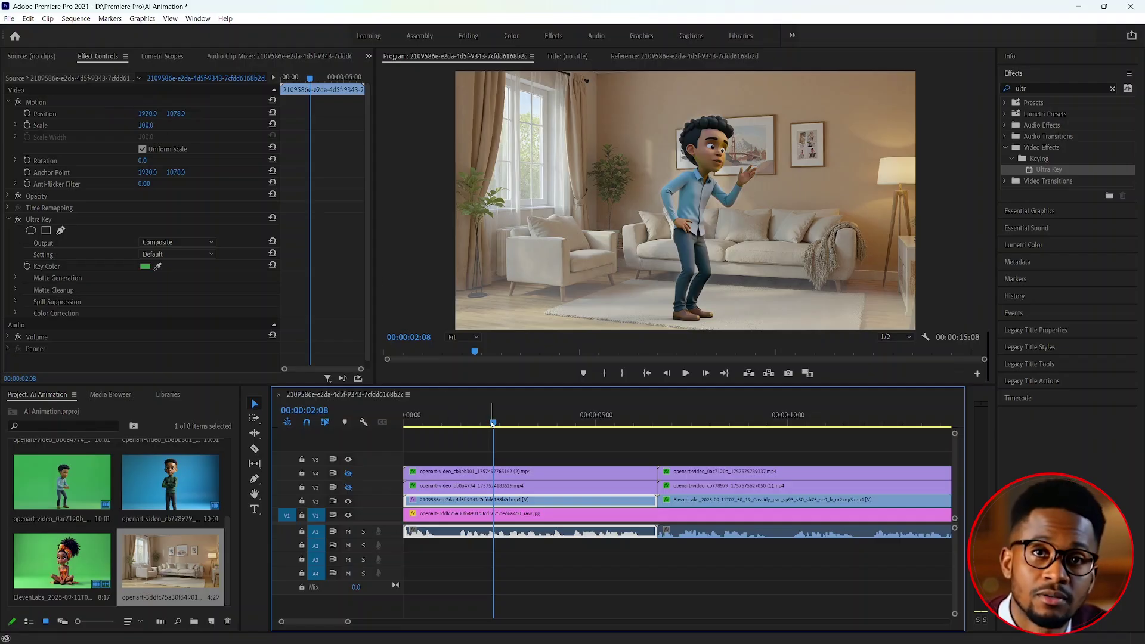
{"action": "left_click", "coordinate": [583, 417]}
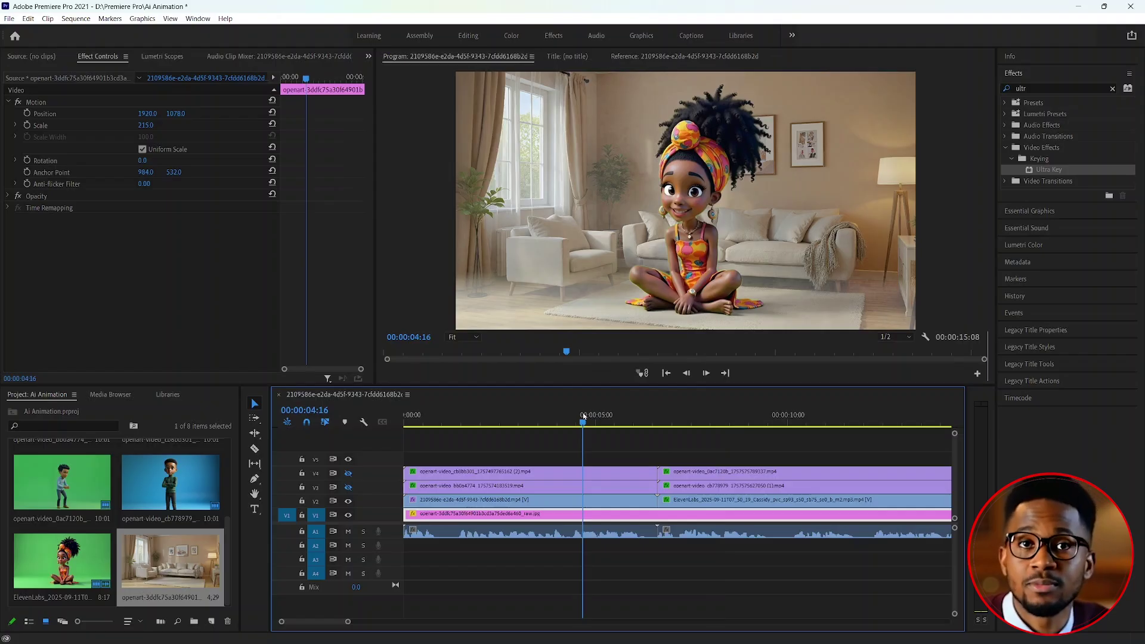
- Toggle visibility of tracks V2 and V3 to check the keyed man and boy separately against the background at several points in the sequence
{"action": "left_click", "coordinate": [348, 501]}
{"action": "left_click", "coordinate": [349, 487]}
{"action": "left_click", "coordinate": [349, 487]}
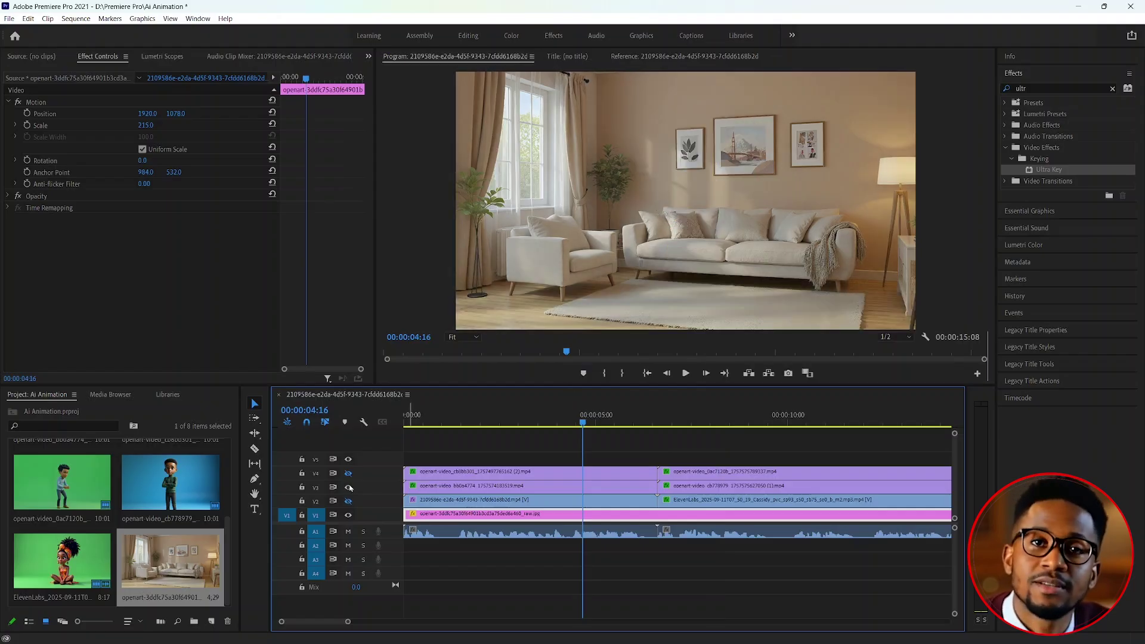
{"action": "left_click", "coordinate": [349, 487]}
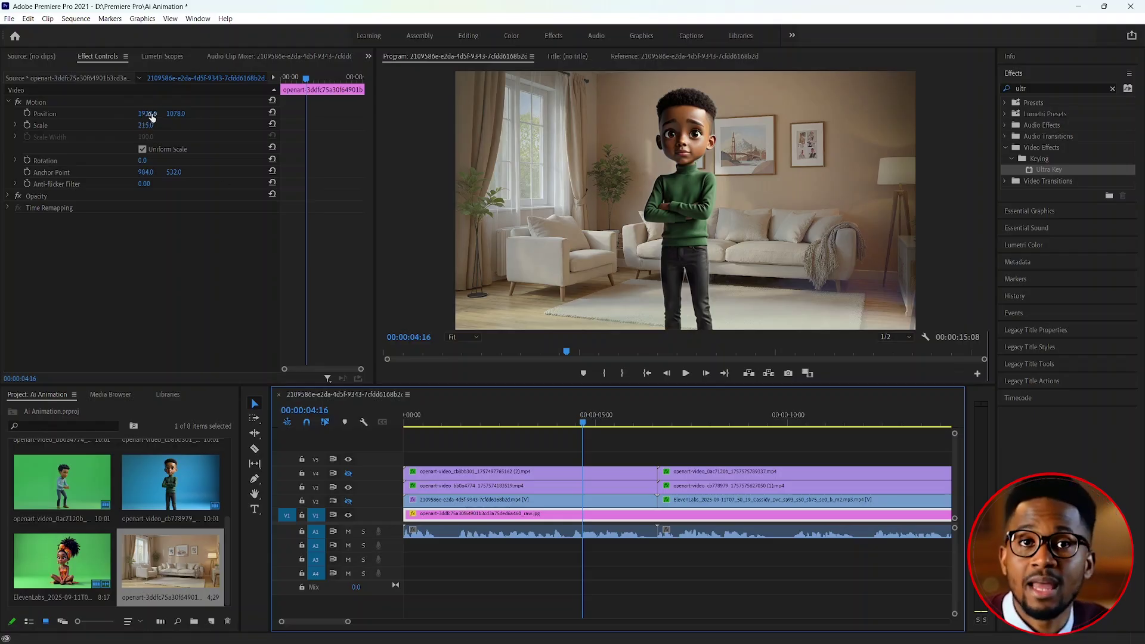
{"action": "left_click", "coordinate": [727, 425]}
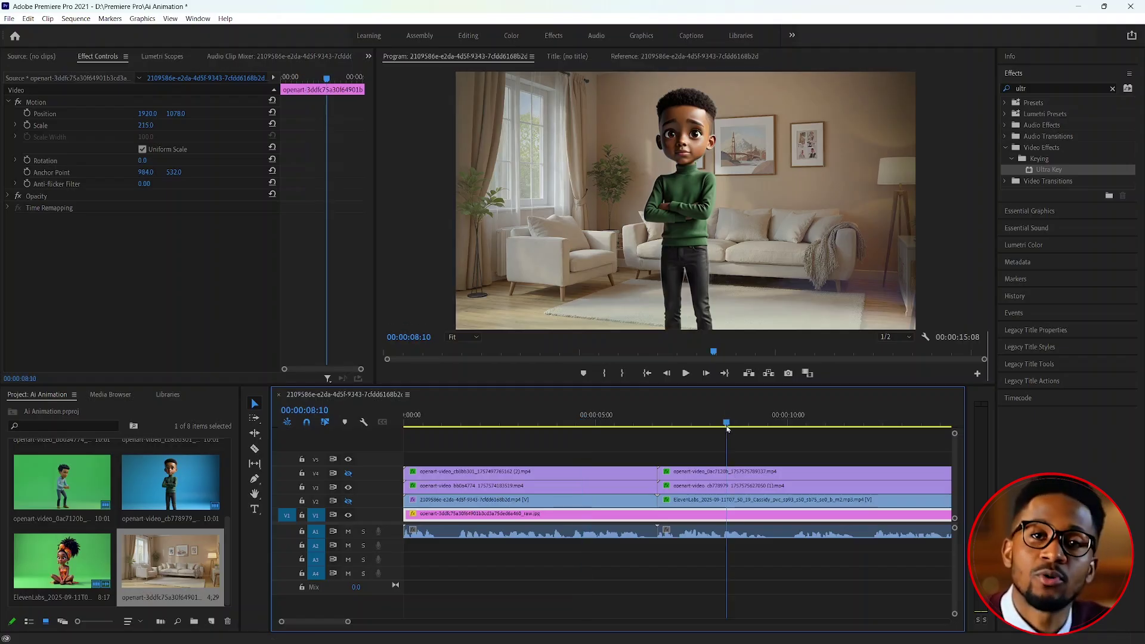
{"action": "left_click", "coordinate": [470, 425]}
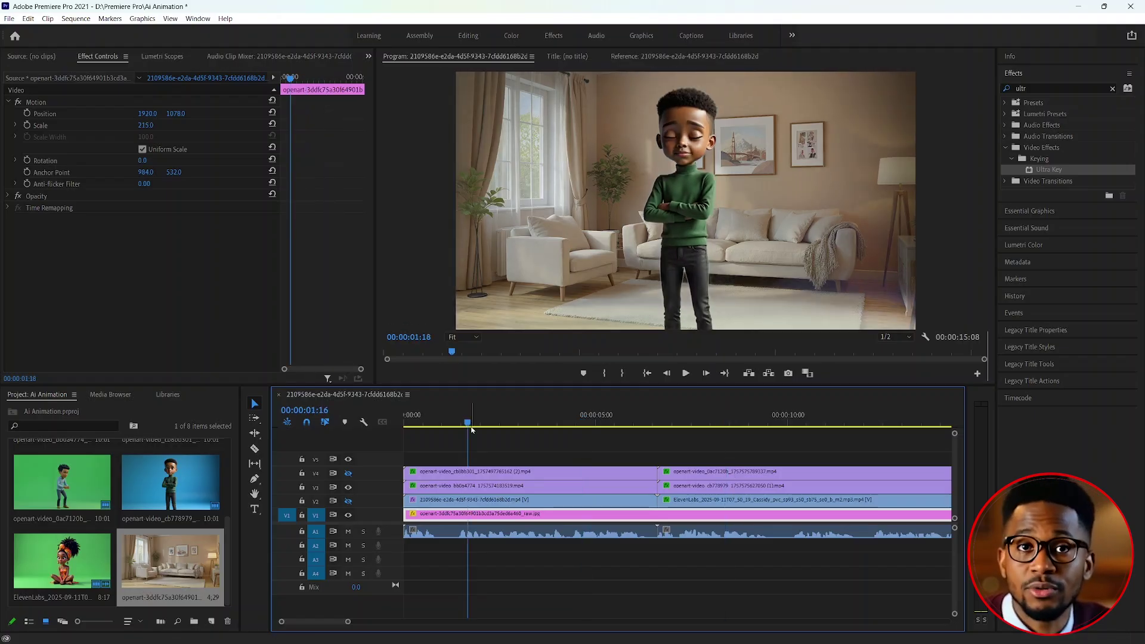
{"action": "left_click", "coordinate": [471, 426]}
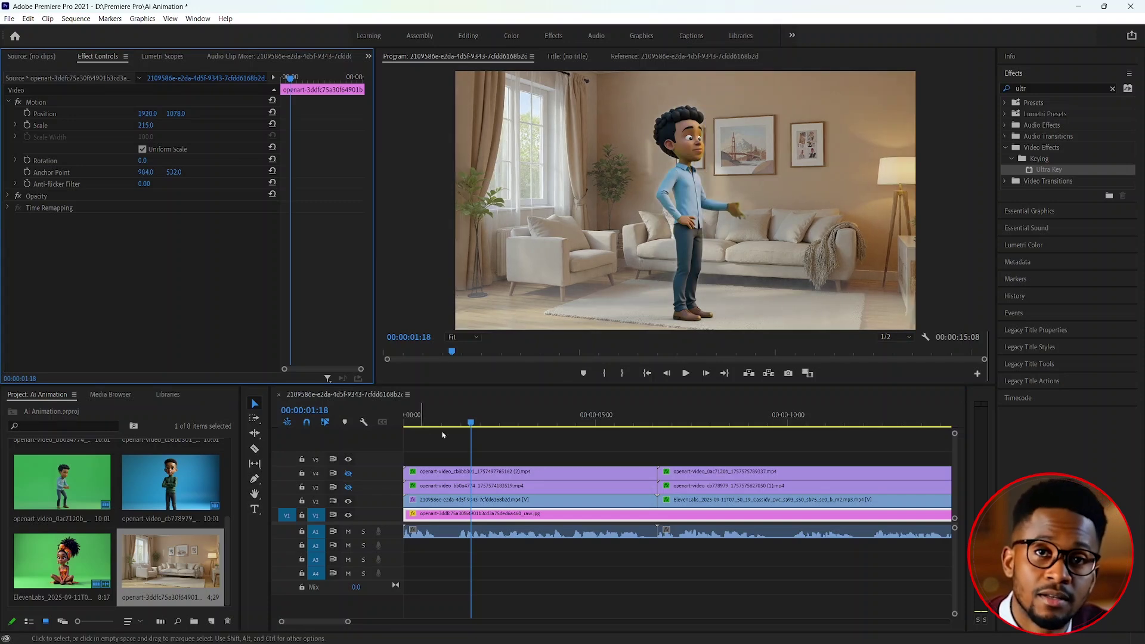
- Reposition and rescale the man's first V2 clip beside the window, and move the boy's first V3 clip toward the lamp at horizontal position 2952
{"action": "left_click", "coordinate": [440, 505]}
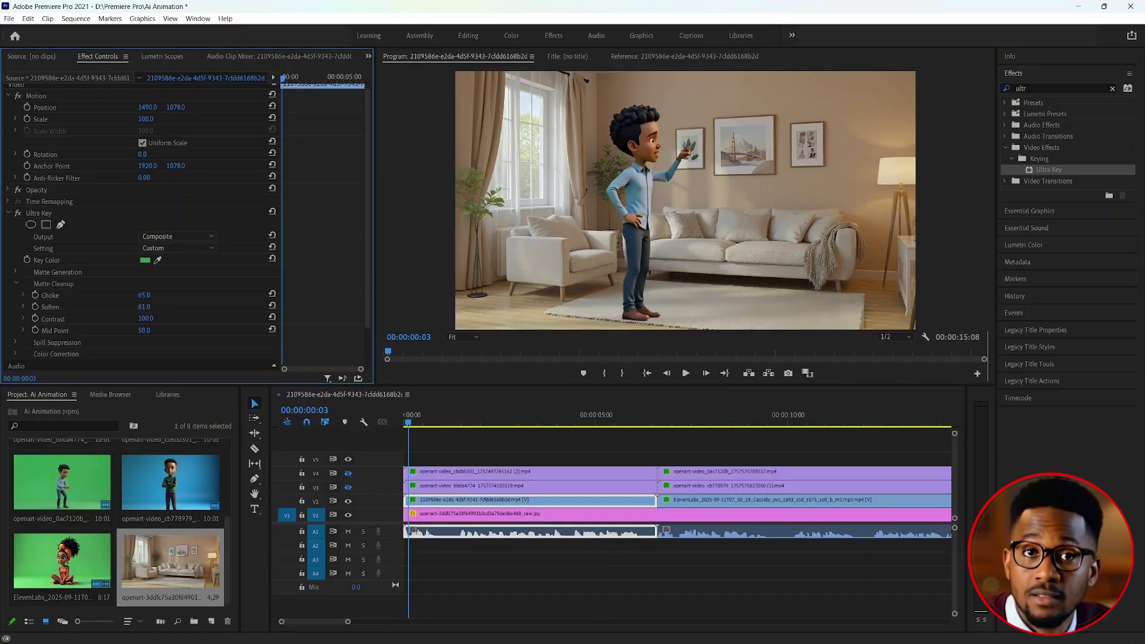
{"action": "left_click_drag", "start_coordinate": [148, 107], "coordinate": [179, 107]}
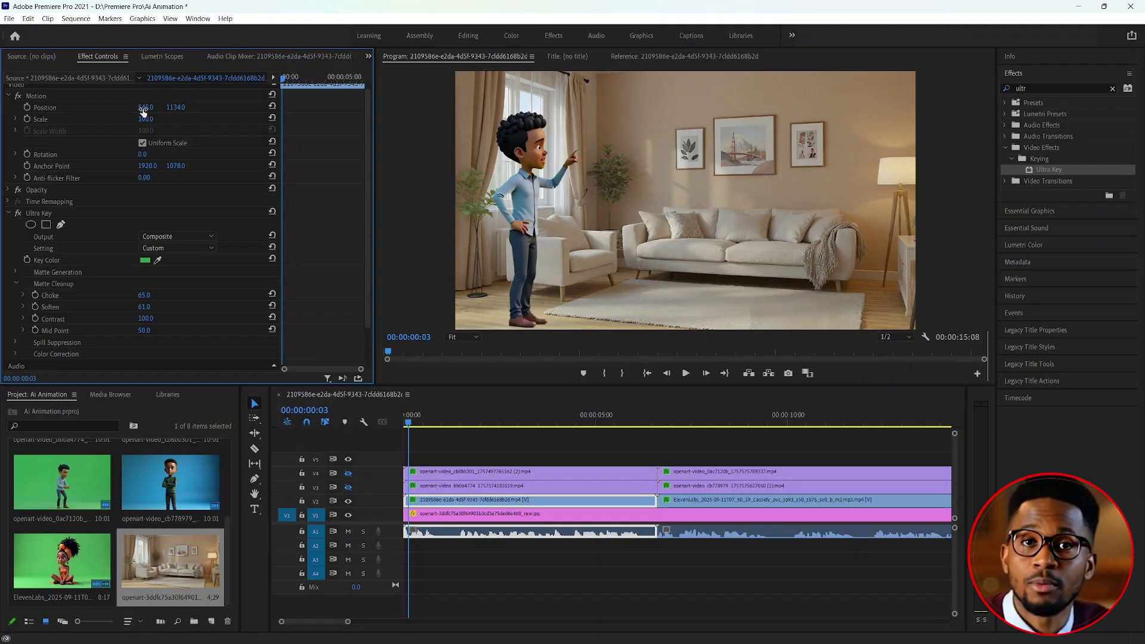
{"action": "left_click_drag", "start_coordinate": [146, 119], "coordinate": [185, 107]}
{"action": "left_click_drag", "start_coordinate": [145, 119], "coordinate": [153, 120]}
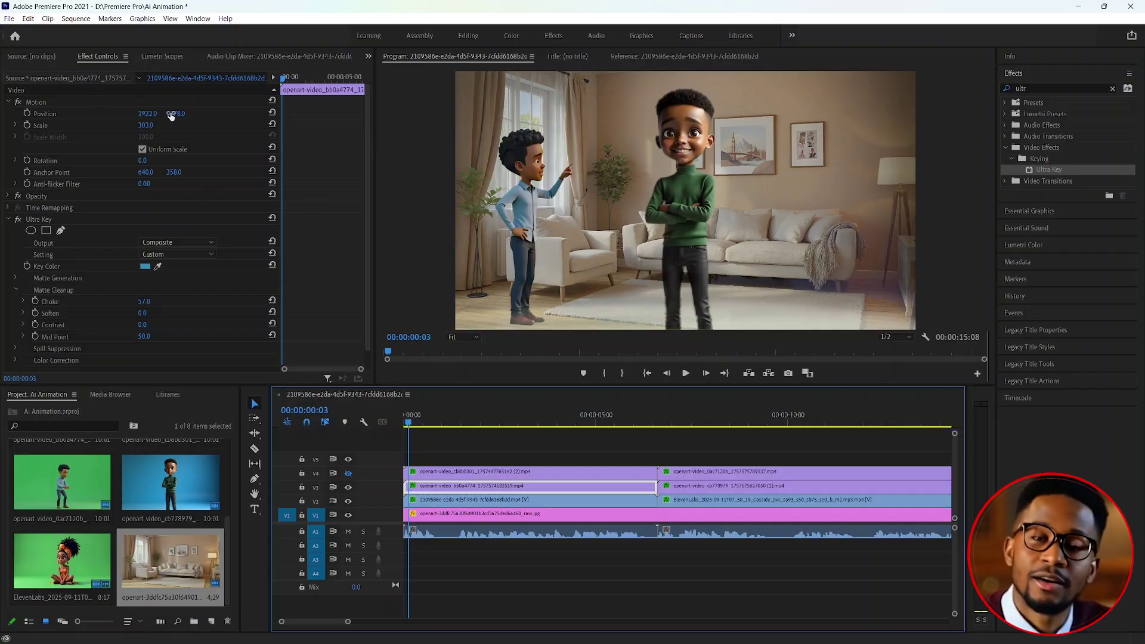
{"action": "left_click_drag", "start_coordinate": [171, 115], "coordinate": [179, 114]}
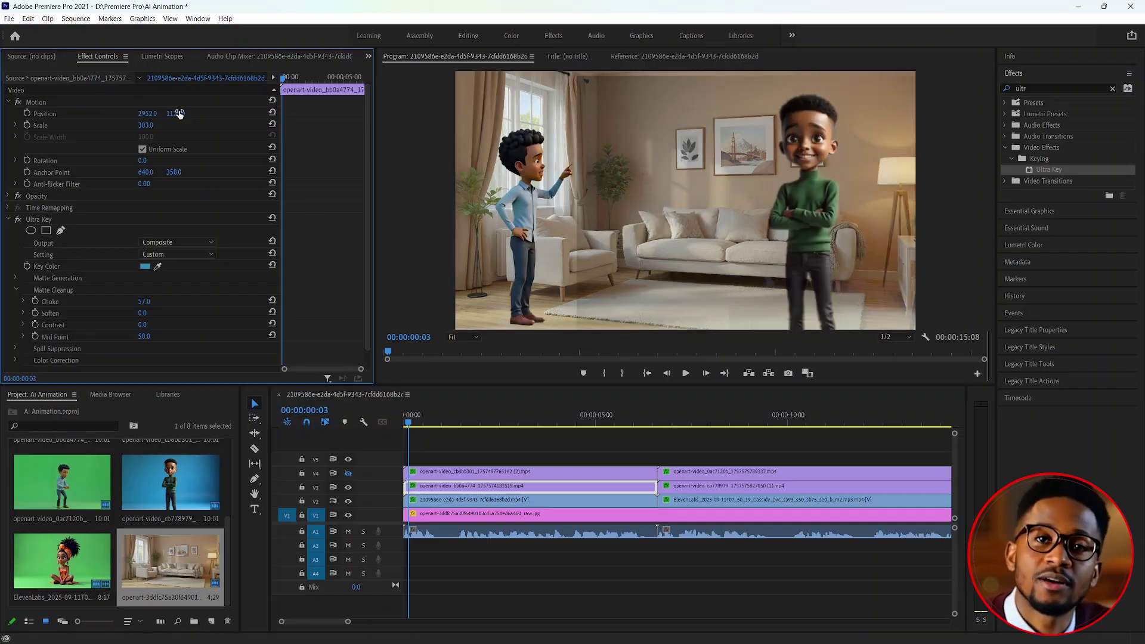
{"action": "left_click", "coordinate": [457, 506]}
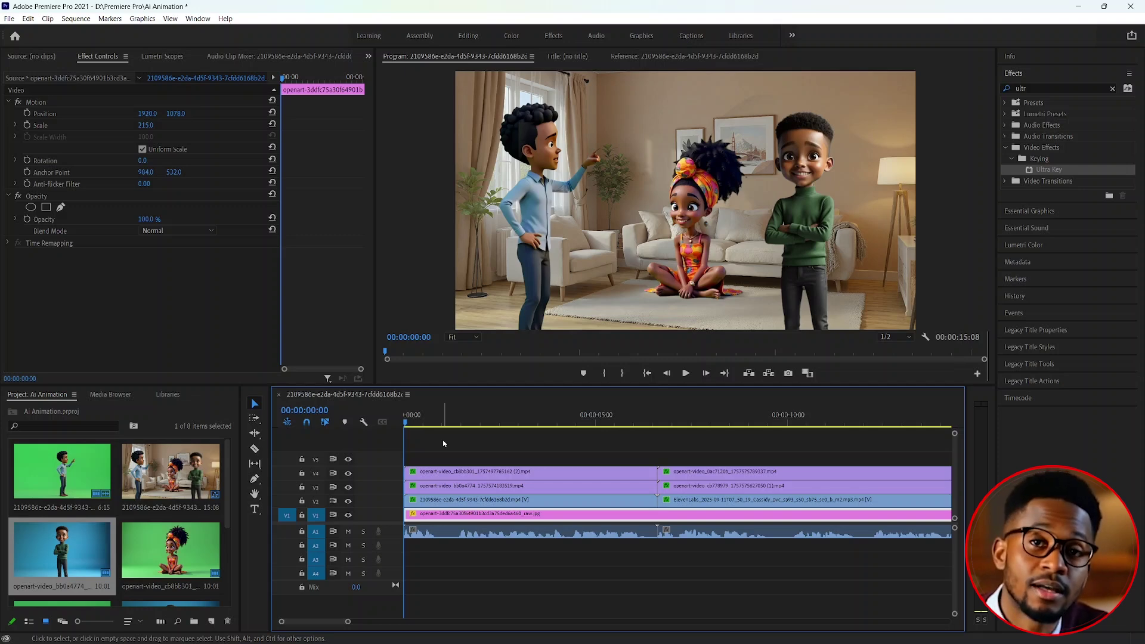
- Preview the second group of clips at 00:00:08:08 and return the playhead to the start of the sequence
{"action": "left_click", "coordinate": [723, 422]}
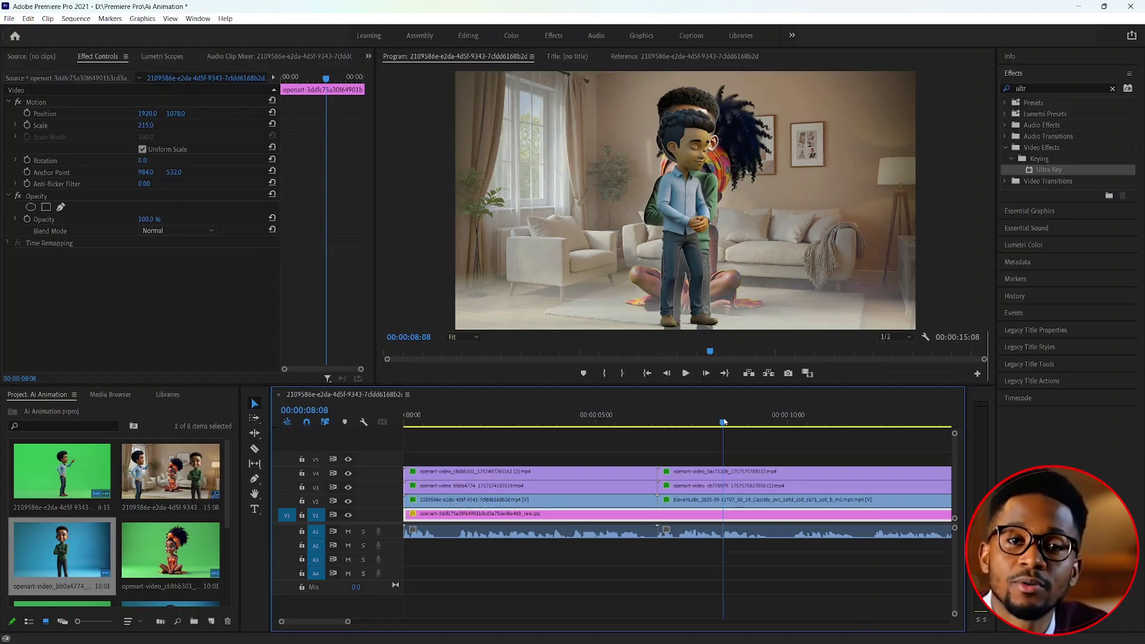
{"action": "left_click_drag", "start_coordinate": [723, 422], "coordinate": [404, 425]}
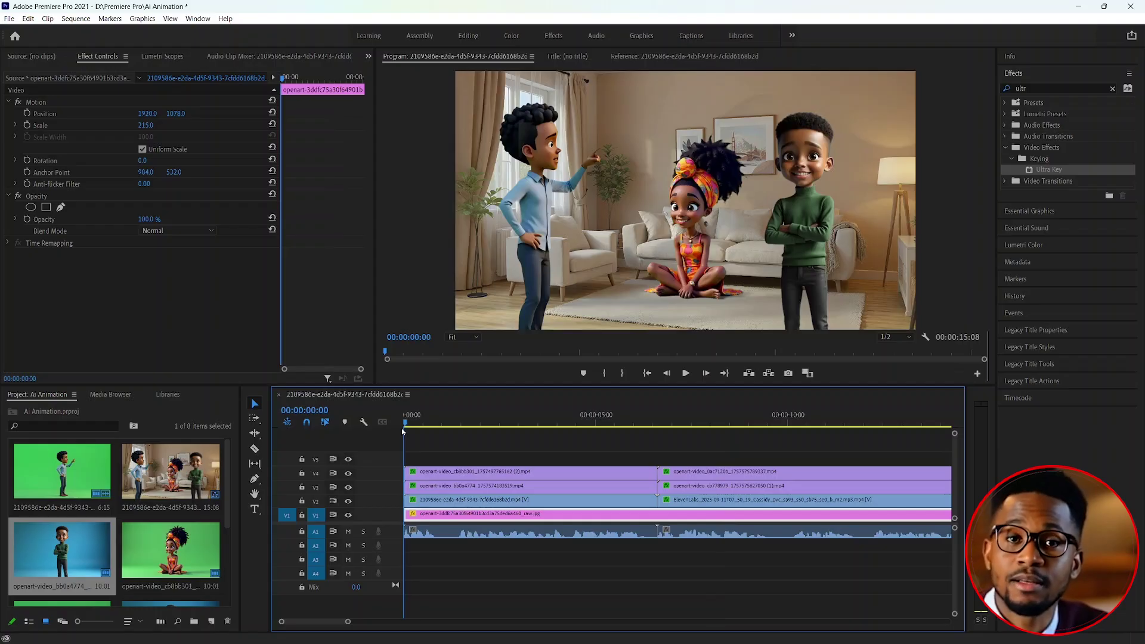